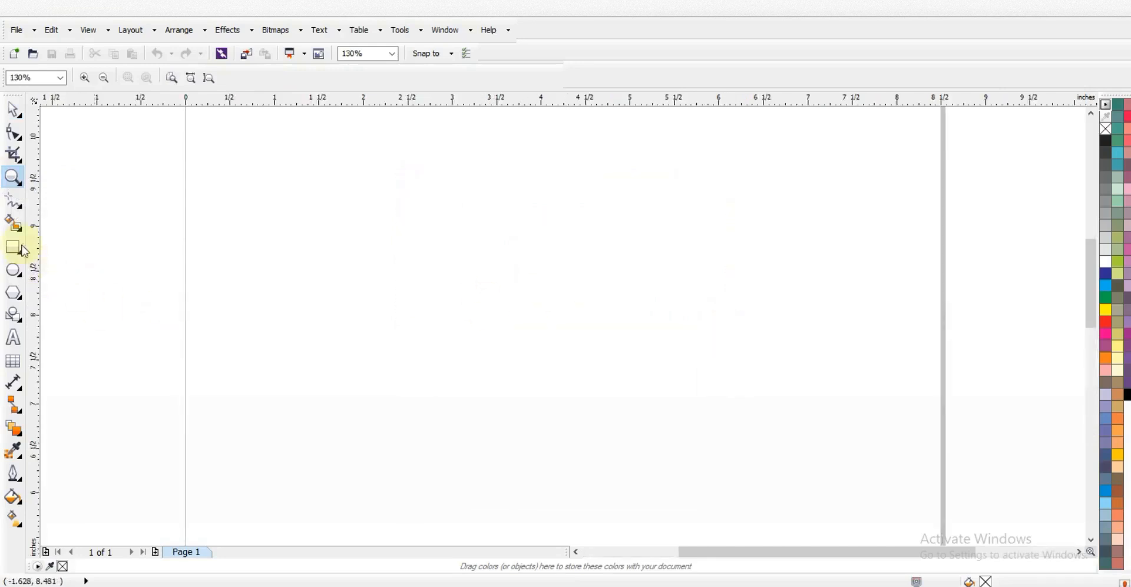
Pick the Freehand tool from the toolbox on the blank Letter page
left_click(14, 203)
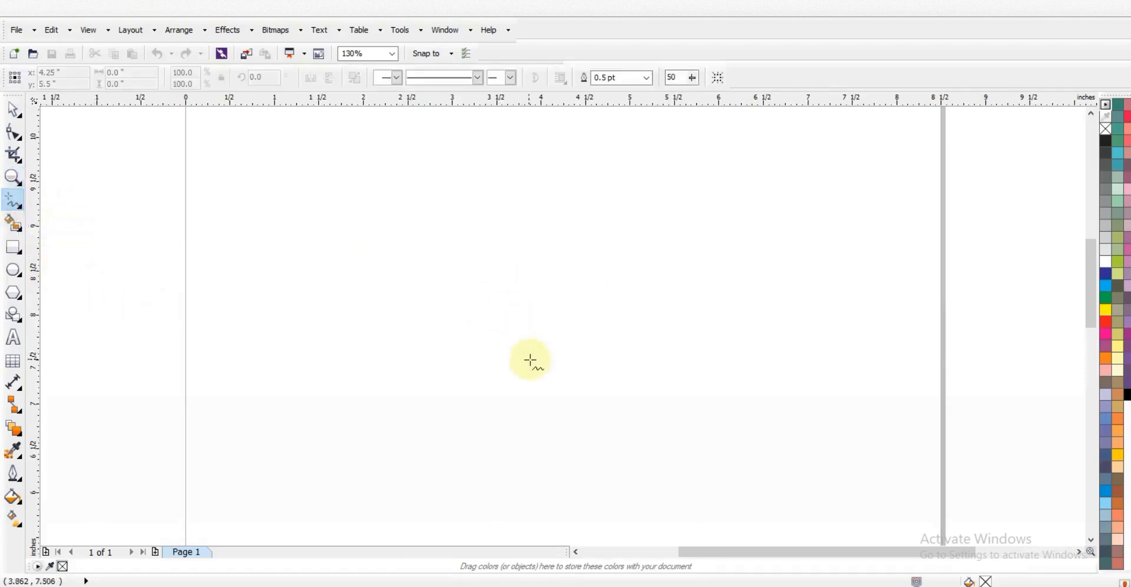
Draw a vertical line near the page centre with a 3.0 pt outline
left_click(552, 370)
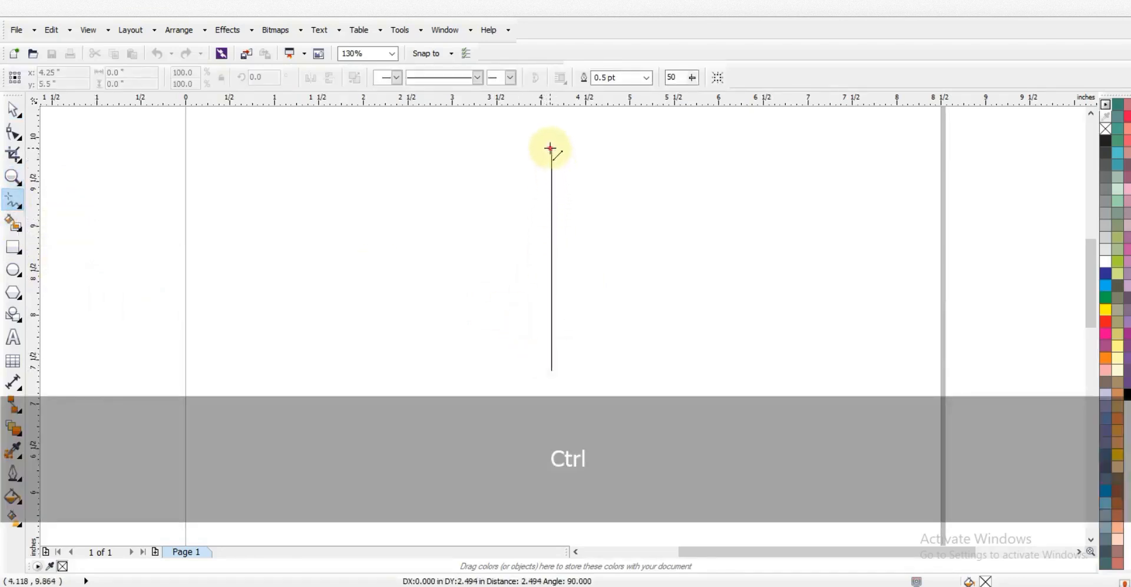
left_click(551, 148)
left_click(647, 78)
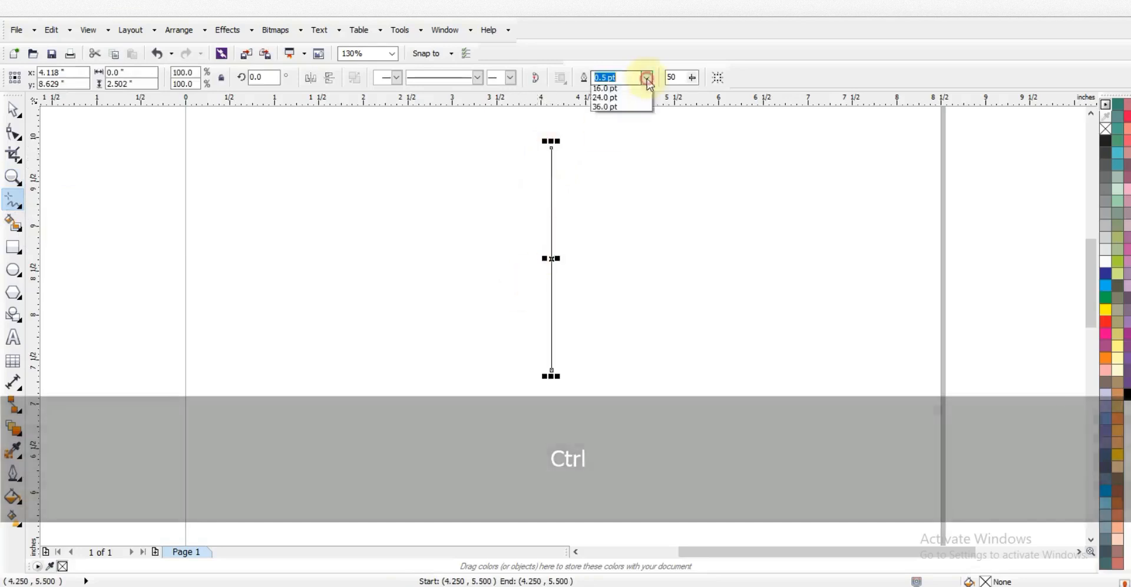
left_click(612, 151)
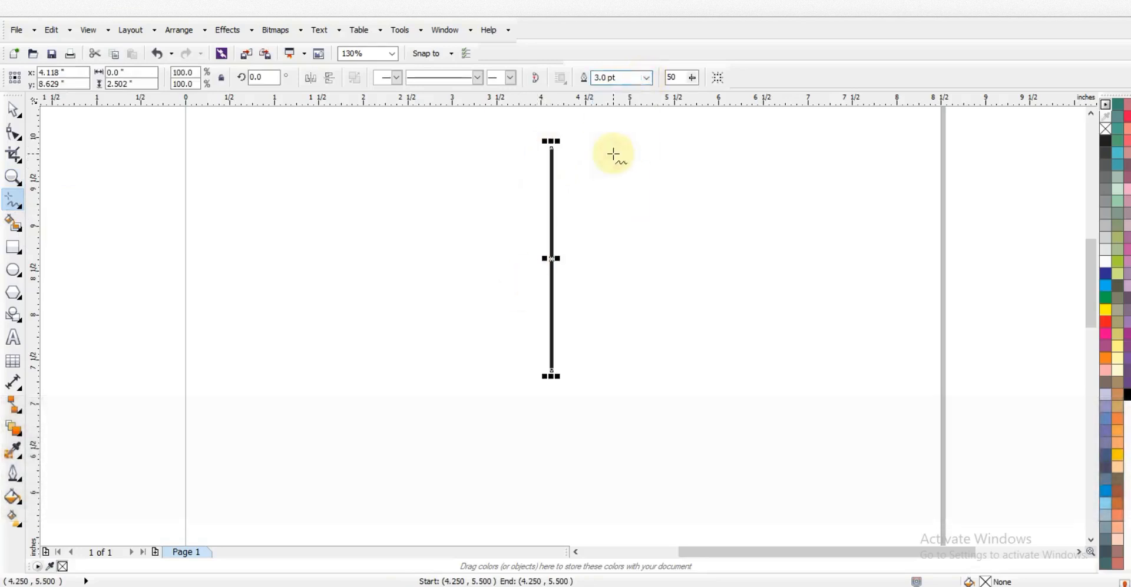
Convert the line to a curve and bend it to bow right
left_click(17, 136)
left_click_drag(482, 135, 635, 390)
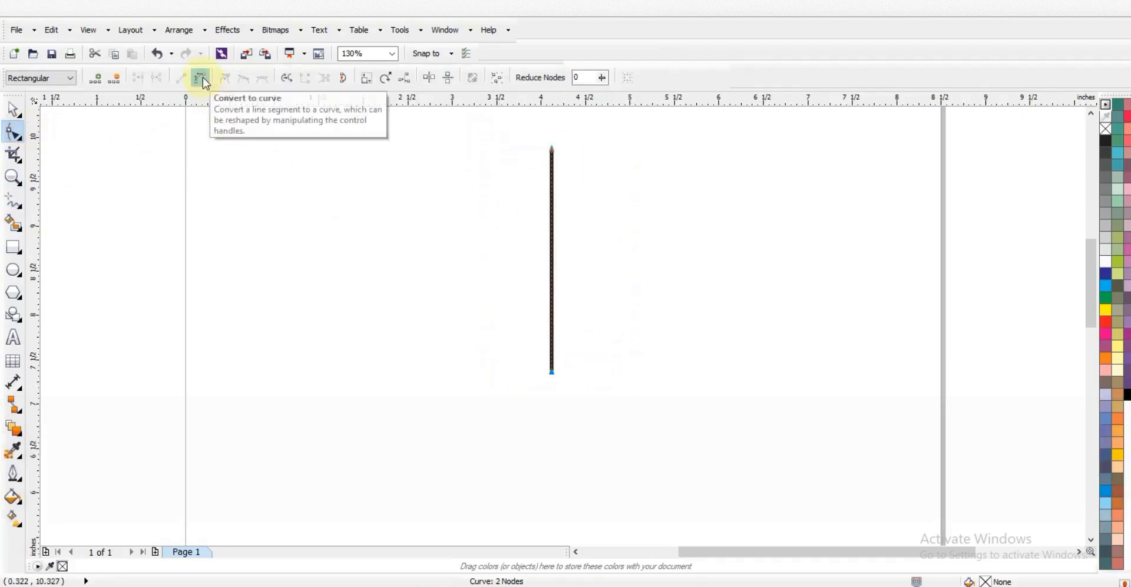
left_click(203, 79)
left_click_drag(573, 246, 573, 247)
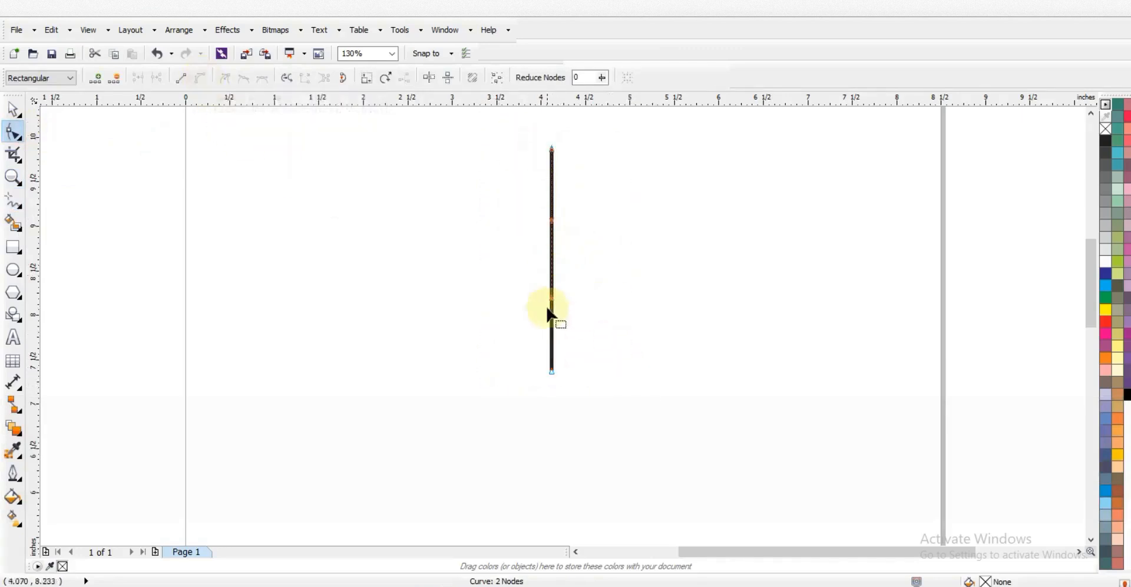
left_click_drag(553, 299, 608, 311)
Round out the upper and lower parts of the arc, then resume drawing from its lower end
left_click_drag(552, 222, 601, 216)
left_click_drag(609, 306, 637, 318)
left_click_drag(600, 215, 612, 202)
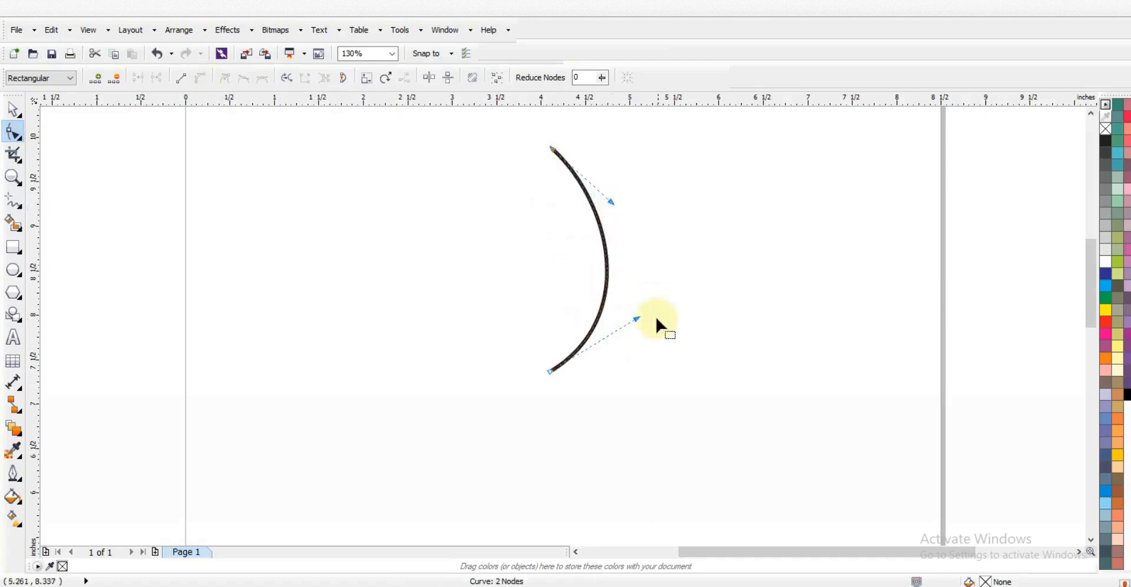
left_click_drag(636, 319, 642, 318)
left_click(9, 202)
left_click(551, 360)
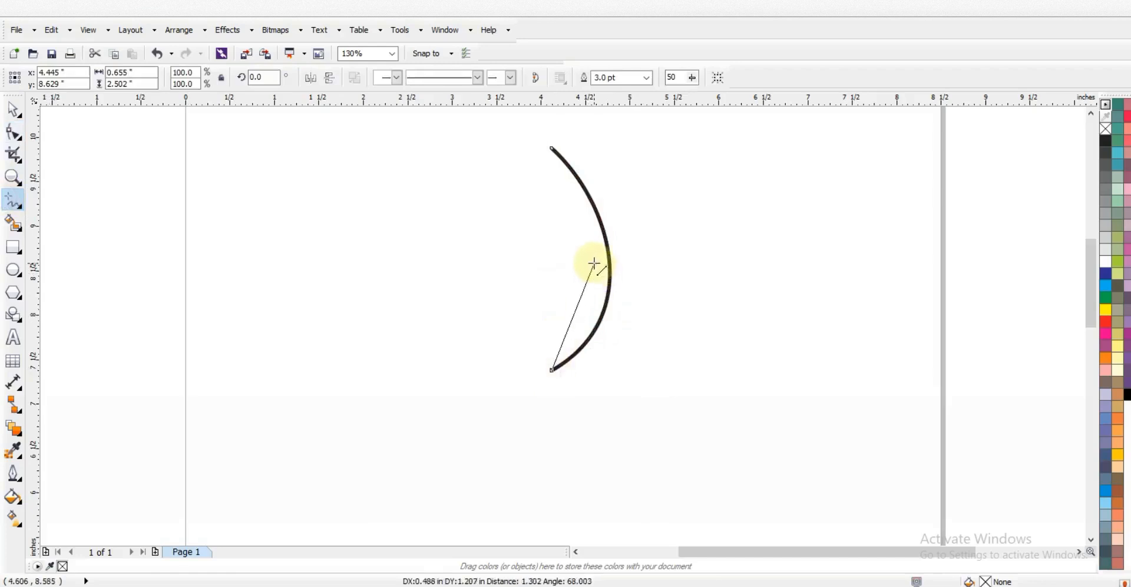
Add an inner segment and a return segment, closing the path at the arc's top node
left_click(585, 262)
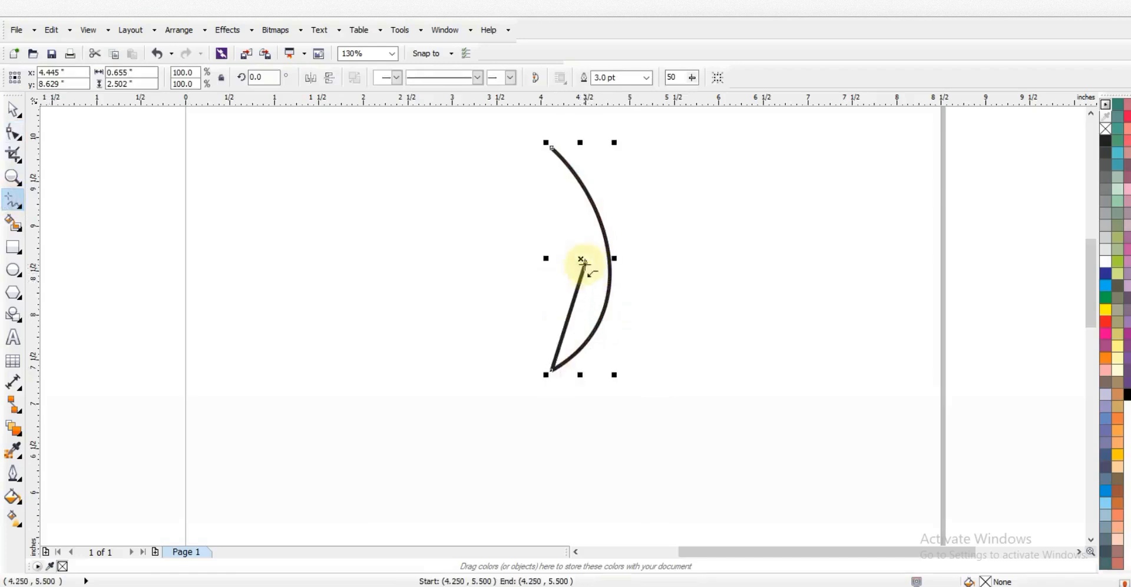
left_click(585, 262)
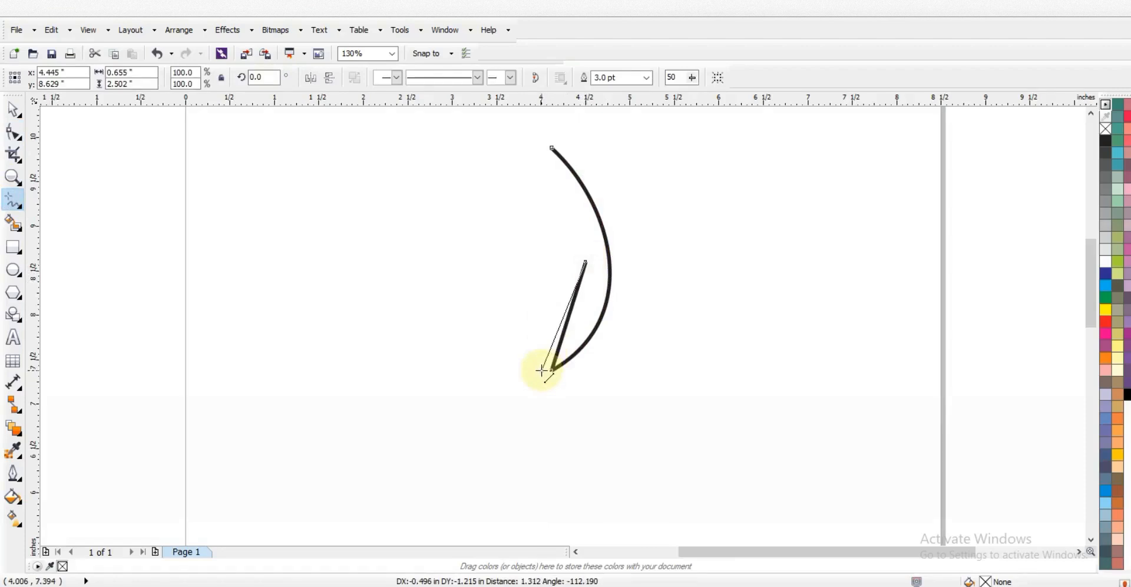
left_click(543, 364)
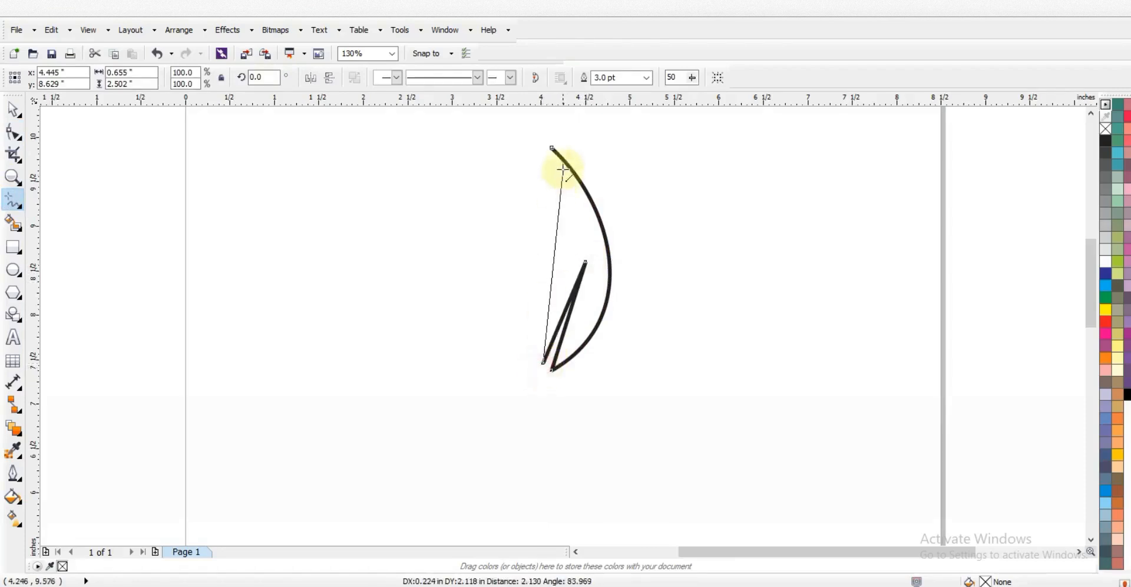
left_click(551, 148)
Curve the inner blade and bow the left side into a leaf curve
left_click(13, 133)
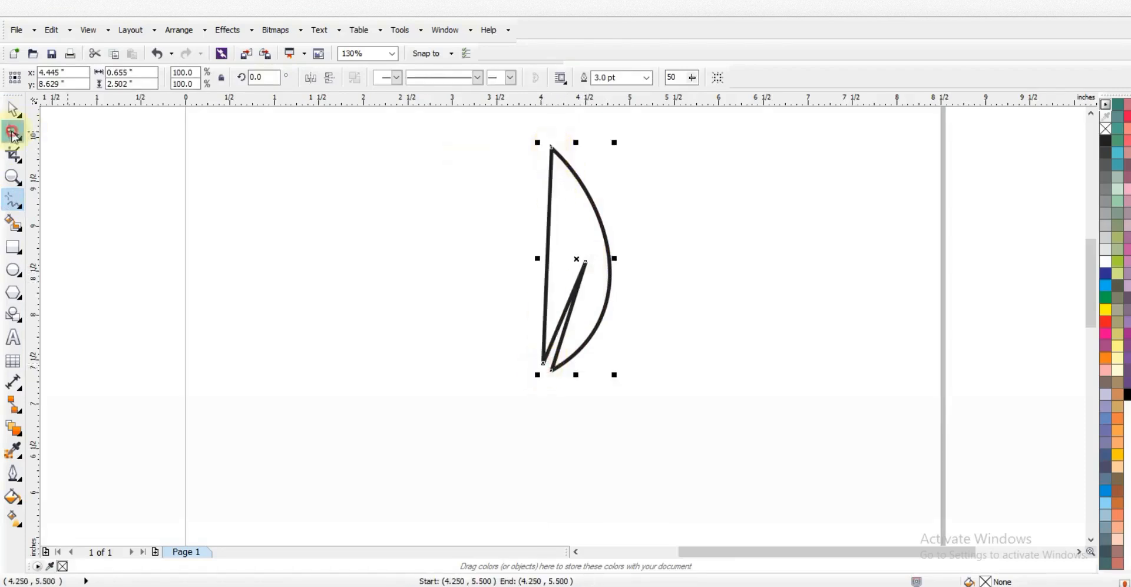
left_click_drag(461, 127, 634, 378)
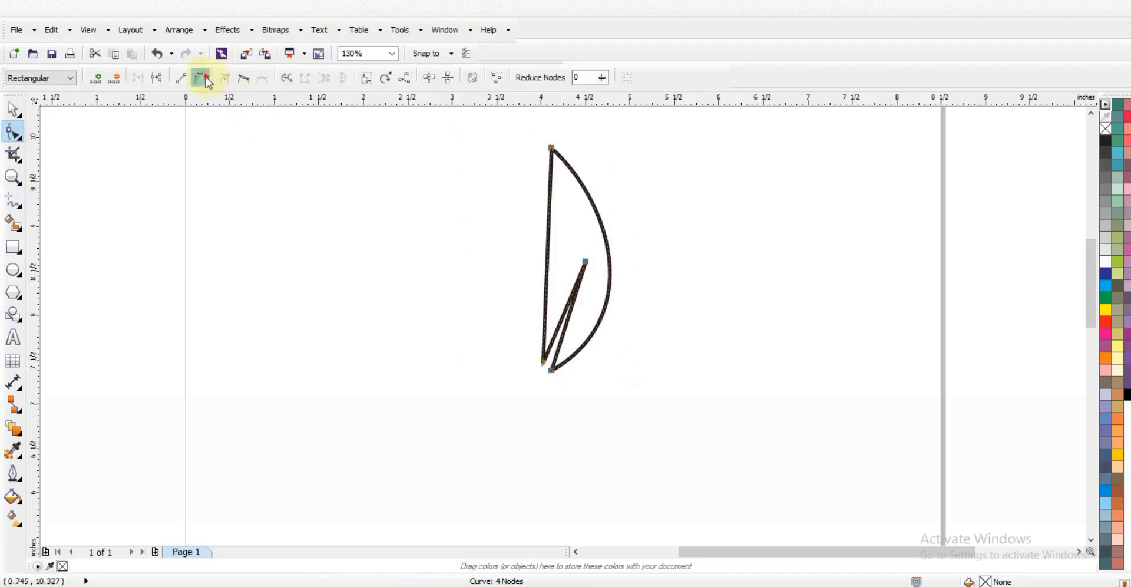
left_click_drag(571, 305, 548, 374)
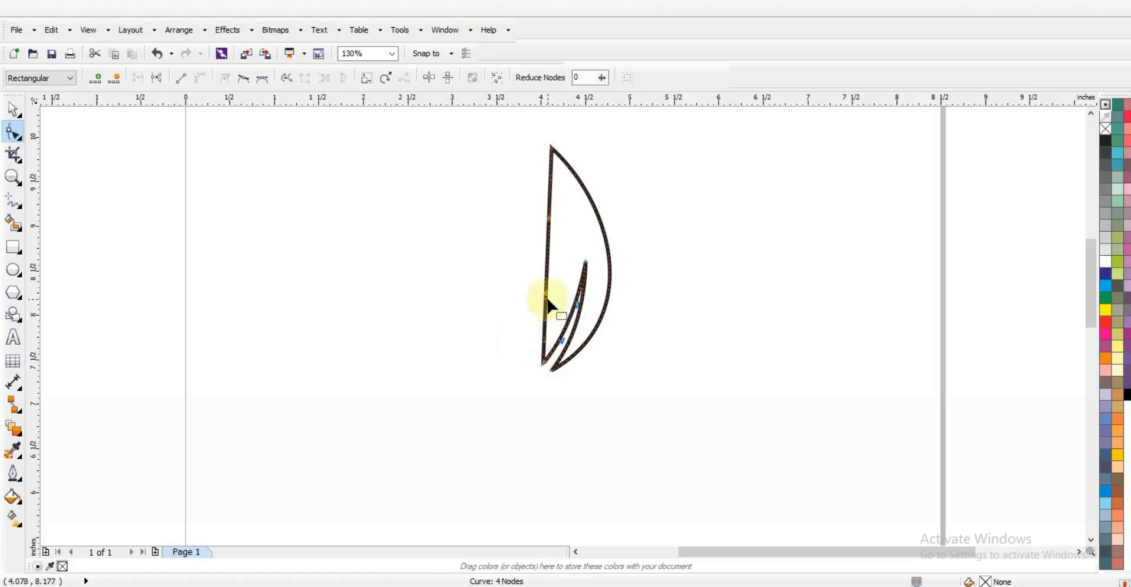
left_click_drag(545, 293, 452, 303)
left_click_drag(546, 219, 569, 239)
left_click_drag(452, 310, 442, 302)
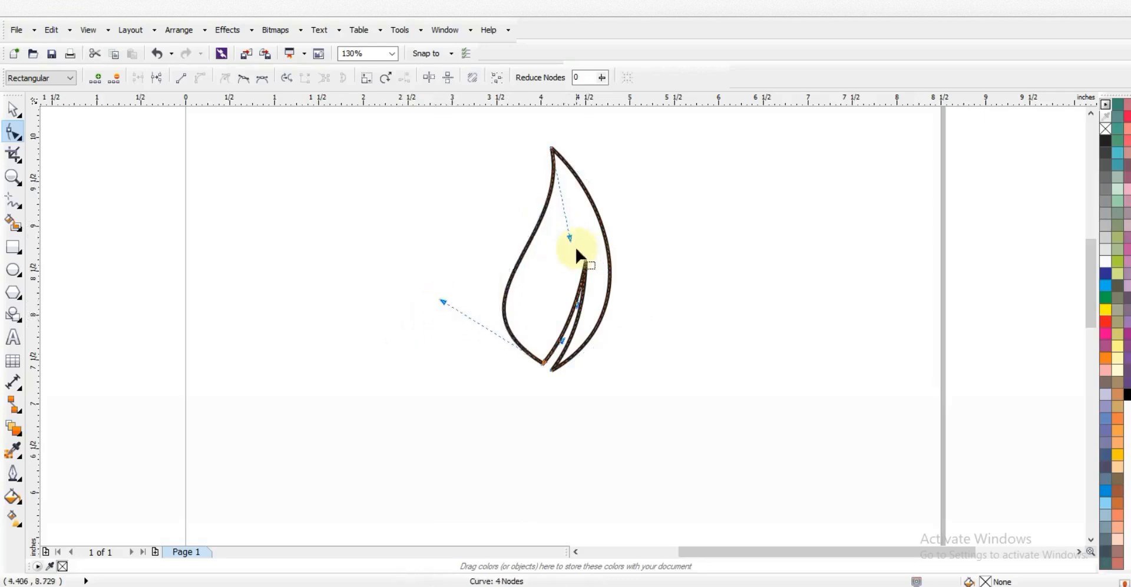
Refine the leaf's tips and push its right side outward
left_click(571, 238)
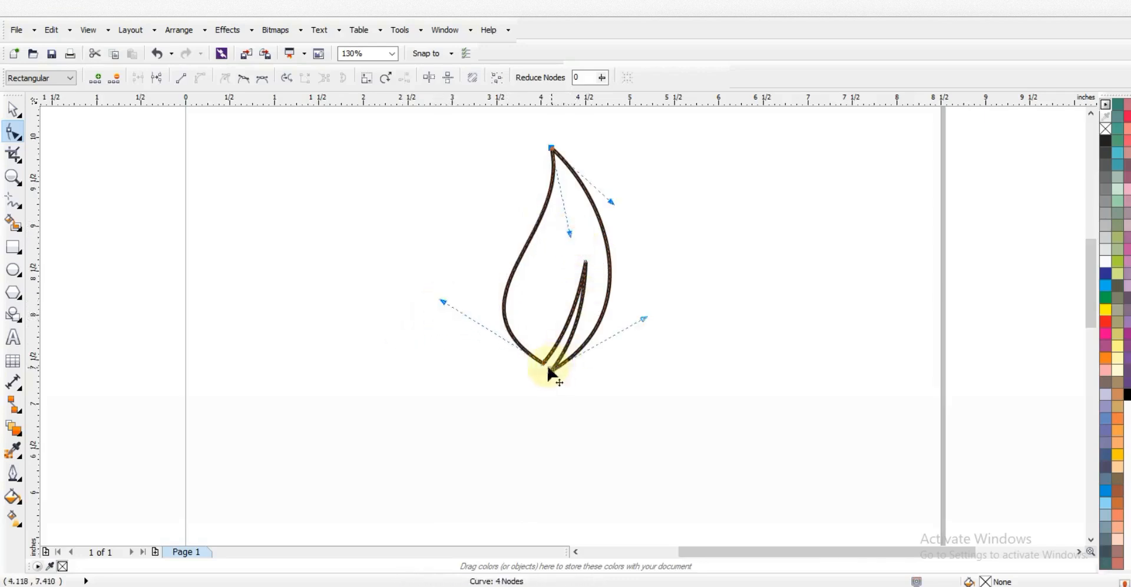
left_click_drag(545, 364, 545, 365)
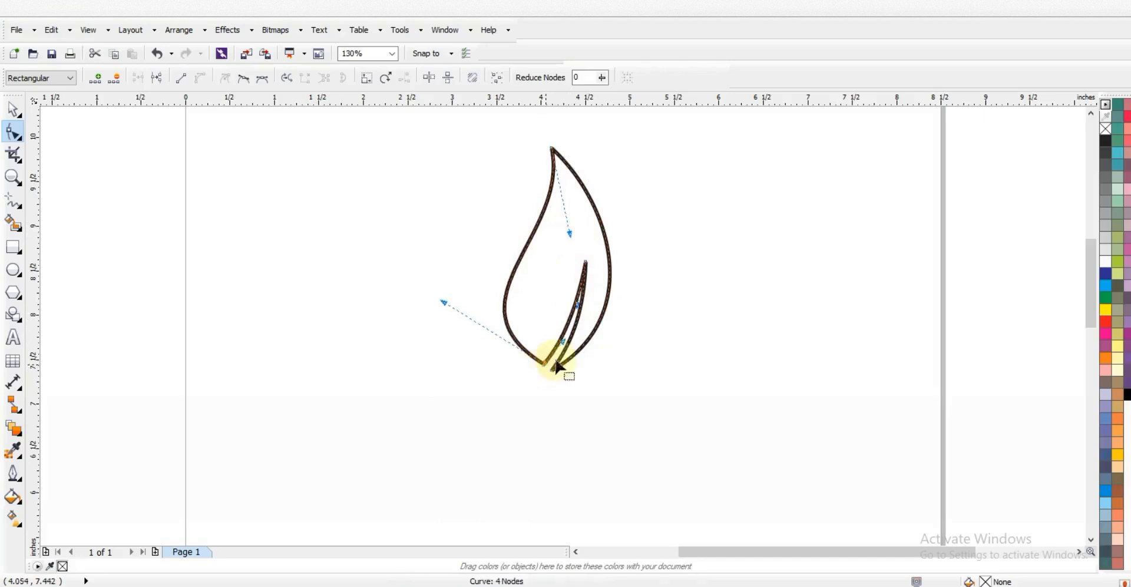
left_click_drag(604, 307, 610, 307)
left_click_drag(551, 369, 553, 371)
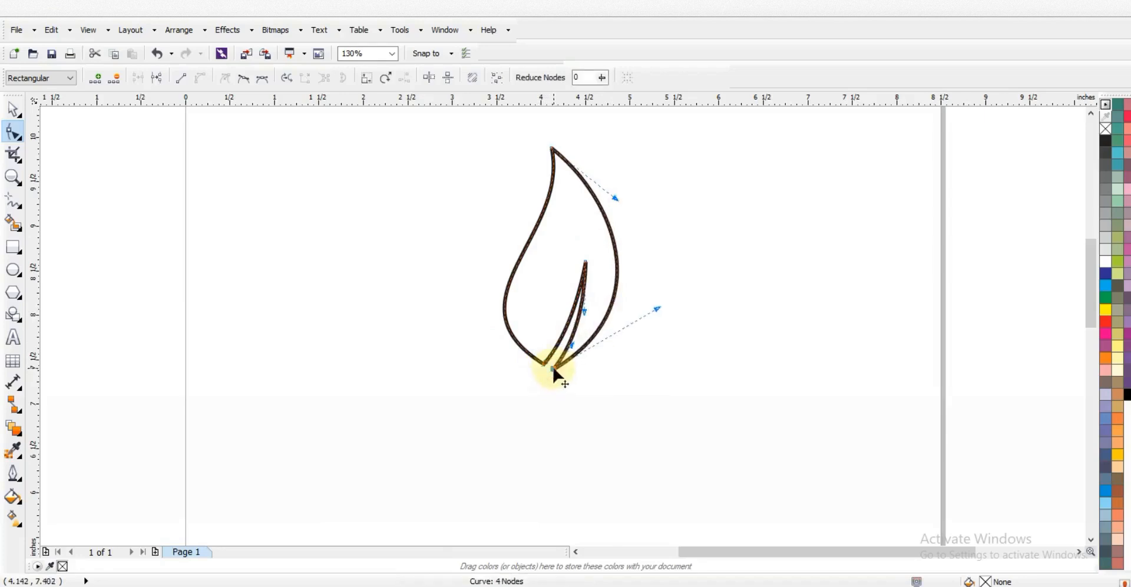
left_click(13, 109)
left_click(246, 279)
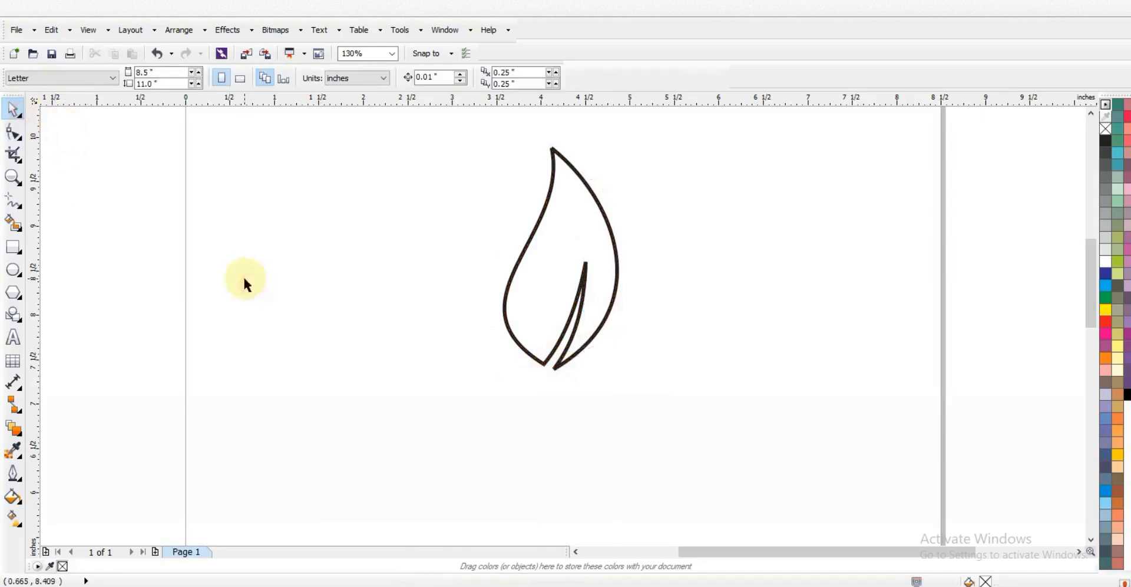
Move the leaf right and draw a 3.0 pt vertical line to its left
left_click_drag(582, 303, 664, 303)
left_click(489, 309)
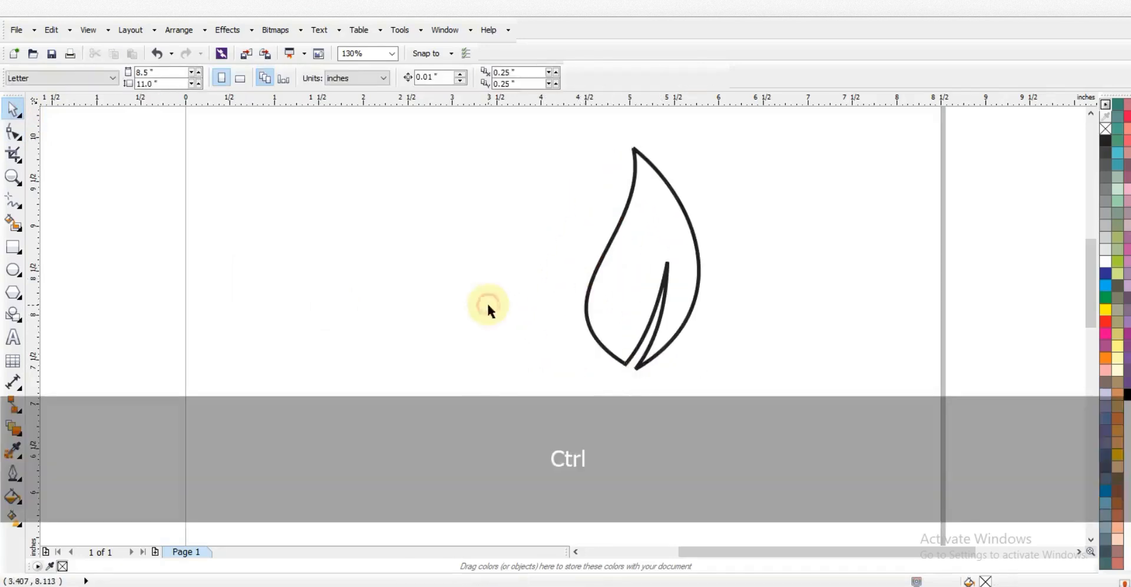
left_click(13, 201)
left_click(413, 158)
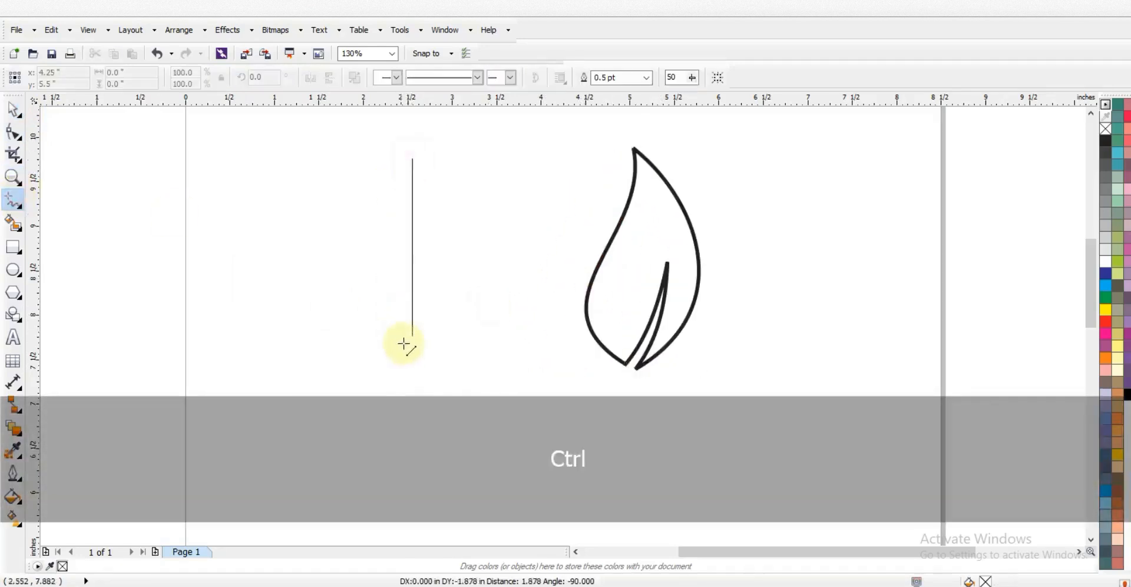
left_click(412, 351)
left_click(412, 351)
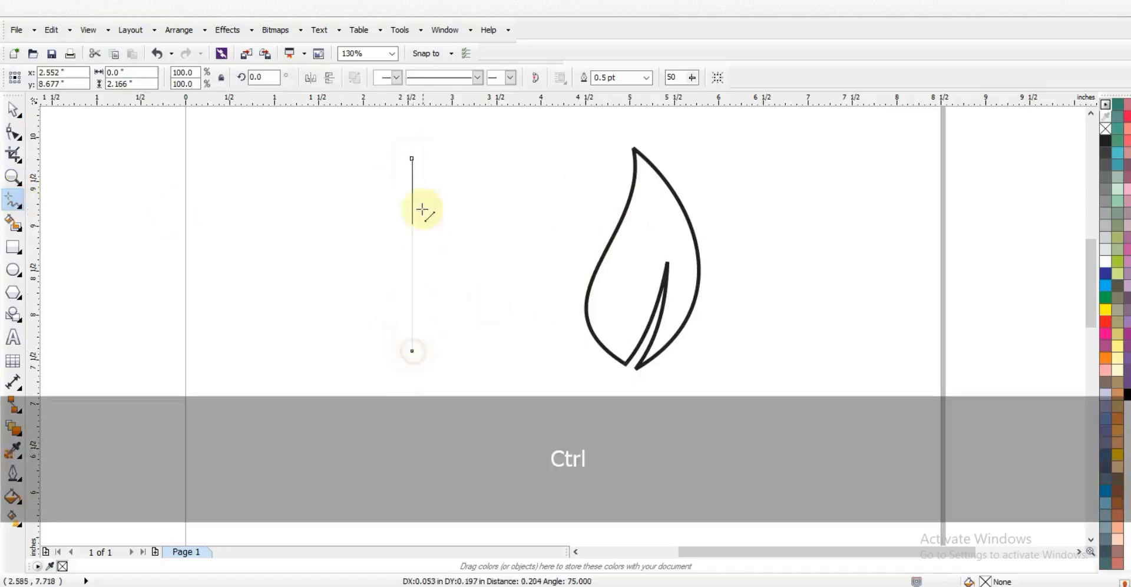
left_click(415, 159)
left_click(646, 77)
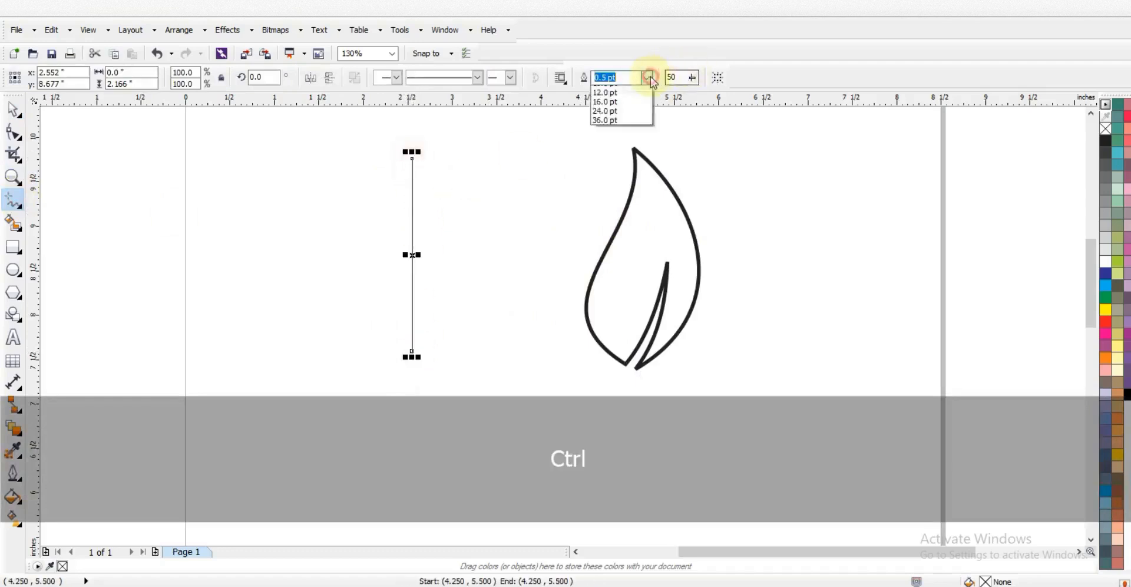
left_click(606, 156)
Bend the new line into a D-shaped curve bulging out to the left
left_click(13, 132)
left_click_drag(252, 131, 443, 370)
left_click(425, 314)
left_click(411, 313)
left_click_drag(413, 263, 481, 339)
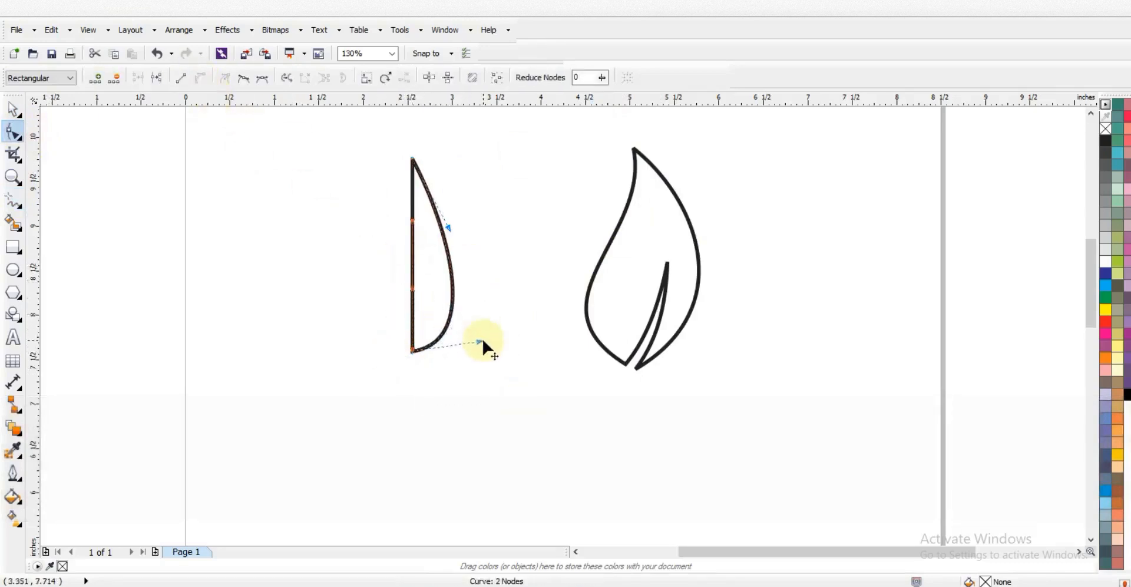
left_click_drag(410, 293, 322, 347)
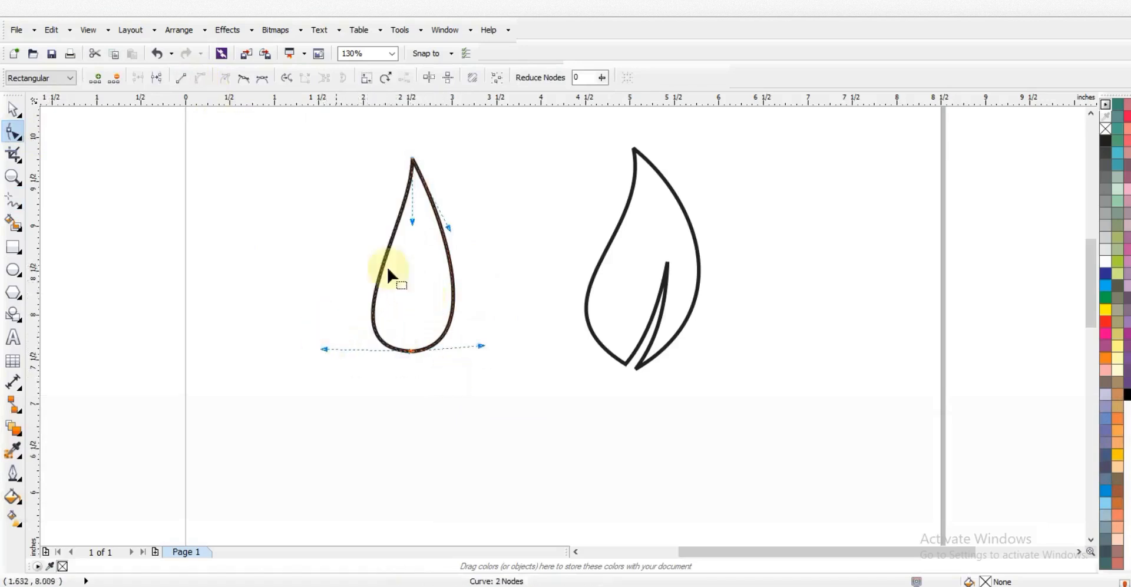
Refine the curve's sides and lower left into a rounded teardrop
left_click_drag(416, 223, 418, 235)
left_click_drag(323, 348, 321, 342)
left_click_drag(449, 228, 470, 231)
left_click_drag(481, 346, 494, 354)
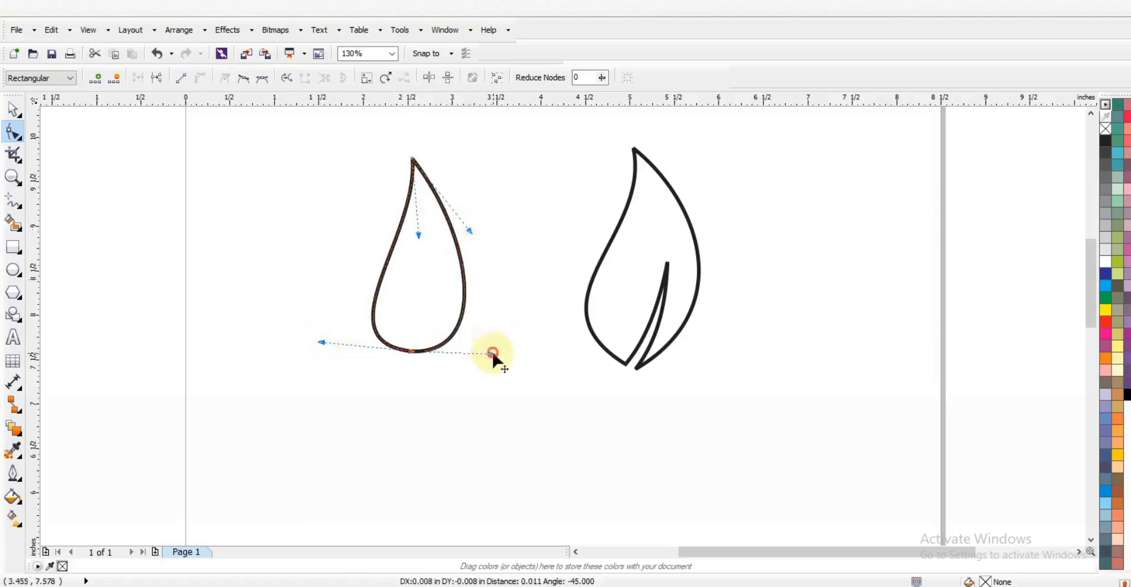
left_click_drag(322, 343, 327, 335)
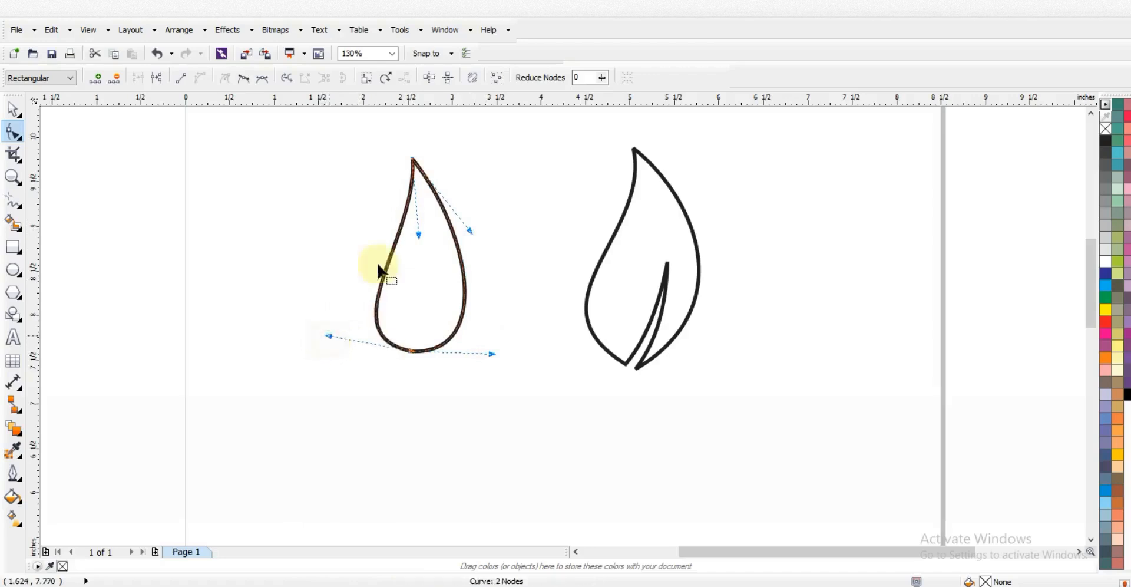
left_click_drag(417, 235, 425, 241)
left_click_drag(328, 336, 333, 325)
left_click_drag(424, 241, 430, 246)
Move the teardrop and leaf together off the page's right edge
left_click(13, 109)
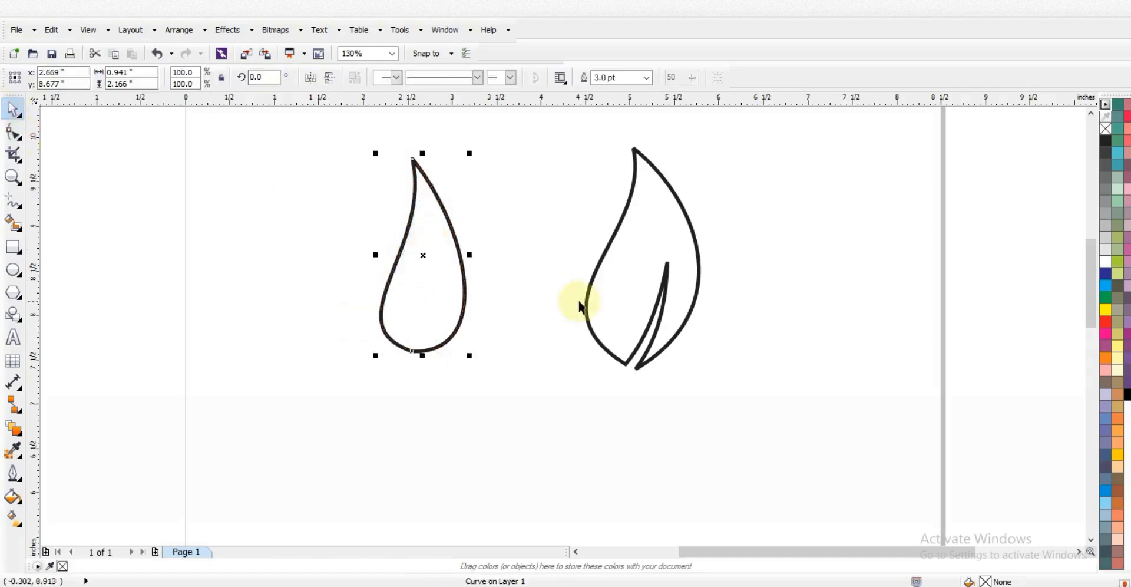
key("F3")
left_click_drag(664, 355, 464, 221)
left_click_drag(562, 282, 843, 279)
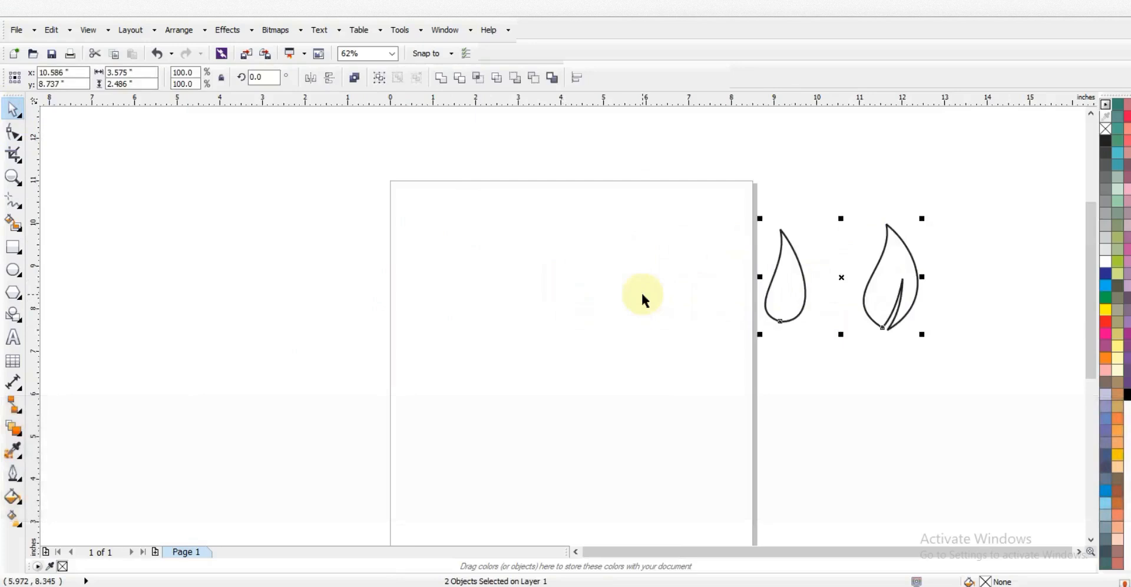
Draw a perfect circle with a 3.0 pt outline
left_click(642, 300)
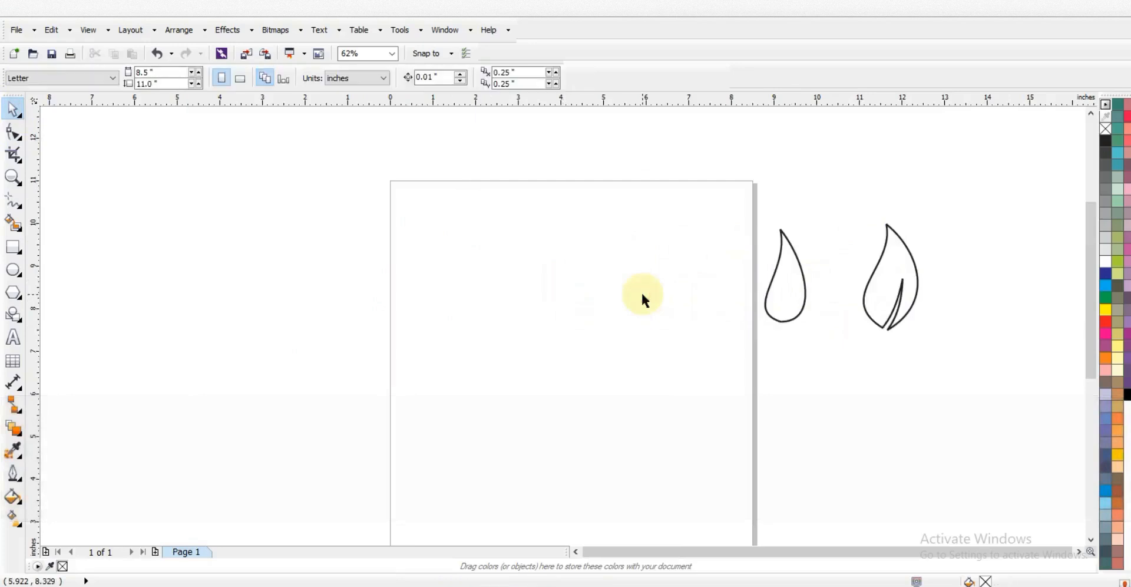
left_click(14, 271)
left_click(615, 81)
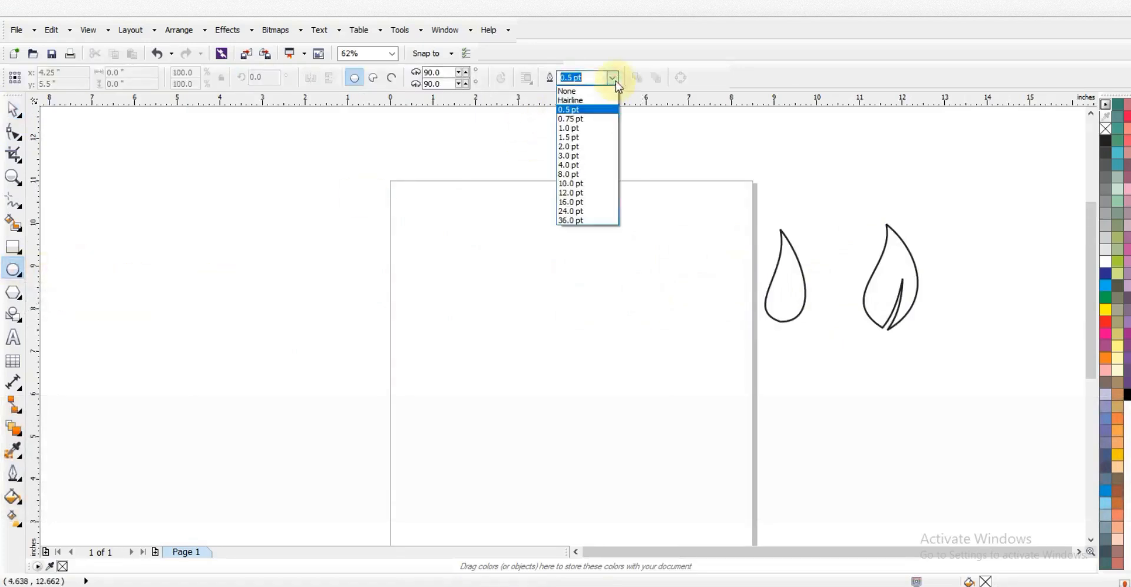
left_click(580, 156)
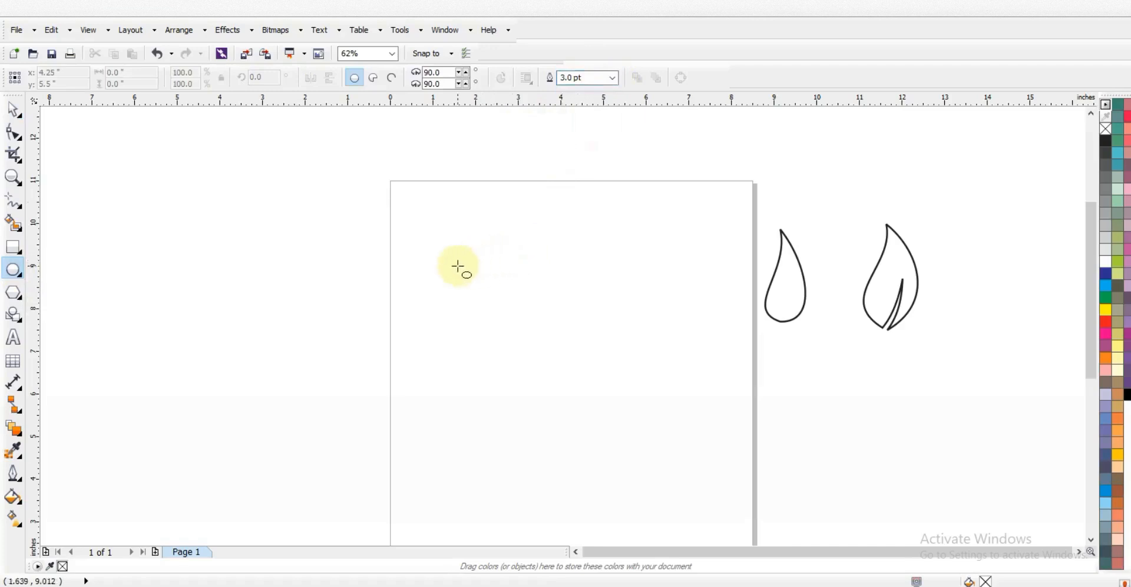
left_click_drag(459, 270, 522, 474)
Duplicate the circle, shrink the copy about its centre, and combine both into a ring
key("z")
left_click_drag(361, 215, 708, 480)
key("space")
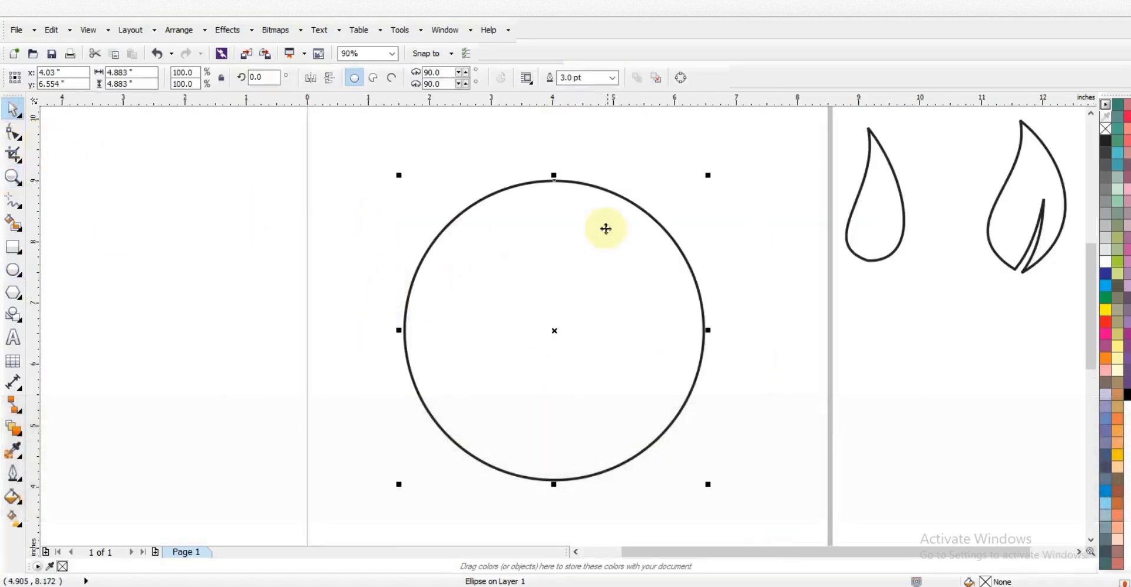
key("KP_Add")
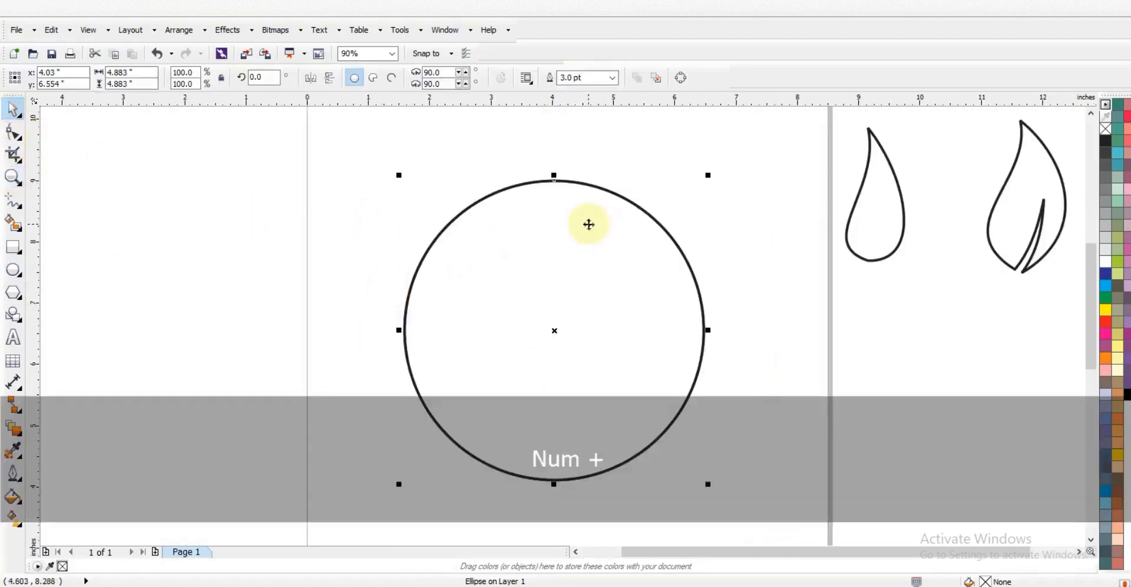
left_click_drag(708, 177, 655, 241)
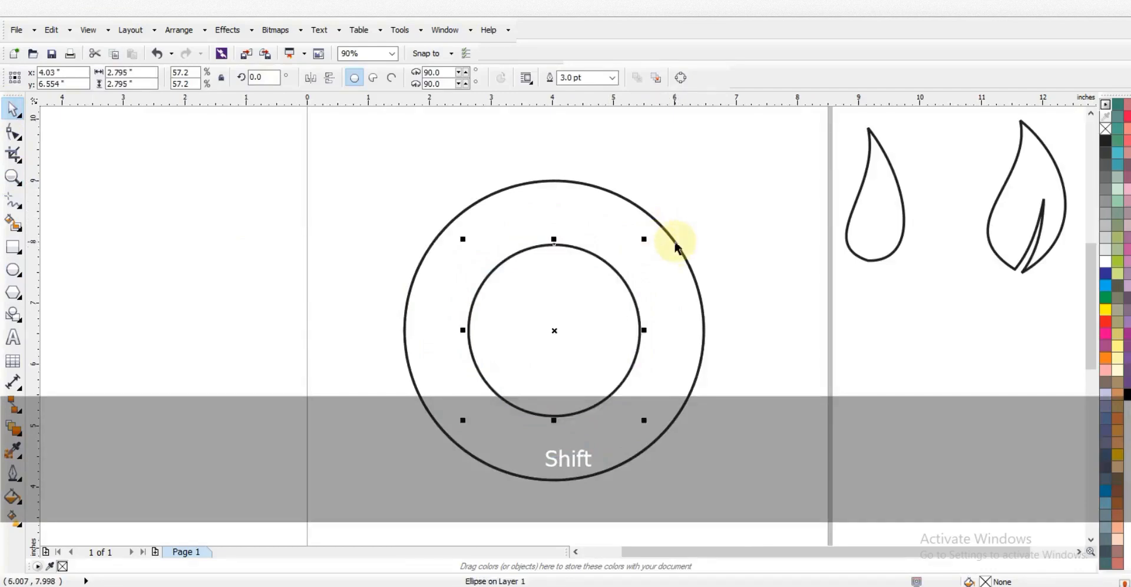
left_click_drag(644, 238, 639, 240)
left_click(647, 251, "shift")
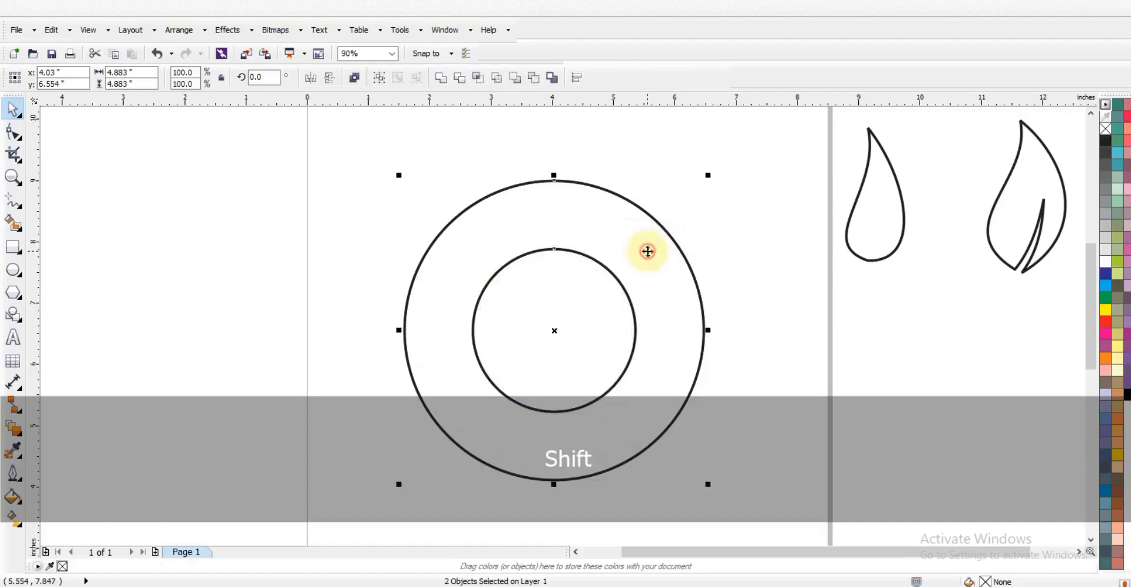
left_click(355, 82)
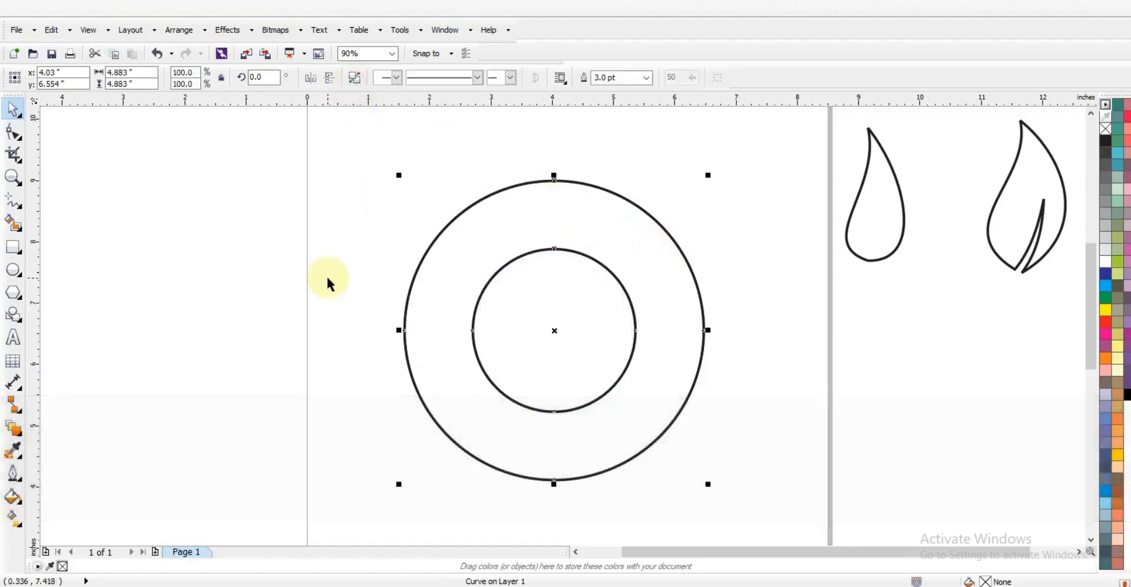
left_click(326, 274)
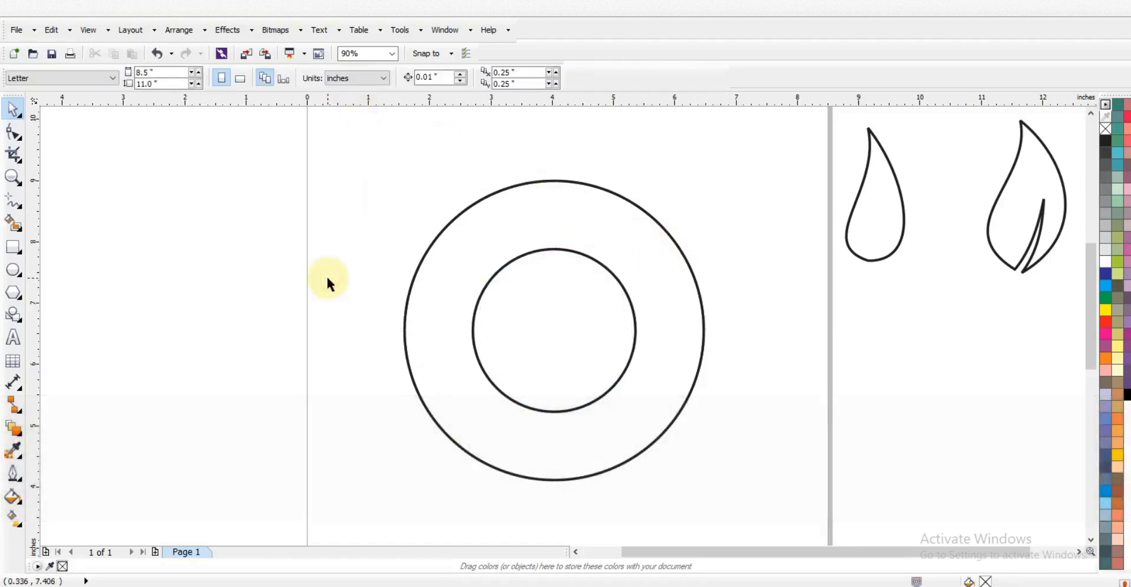
Draw a square, rotate it 45°, and centre the diamond on the ring
left_click(8, 248)
left_click_drag(102, 193, 176, 384)
left_click(13, 110)
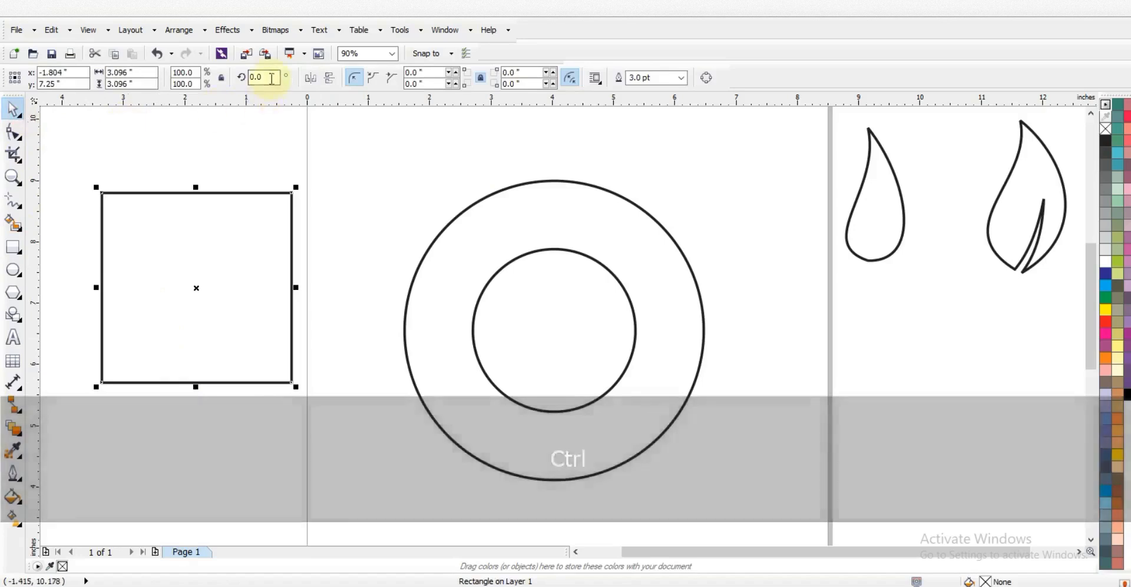
type("45")
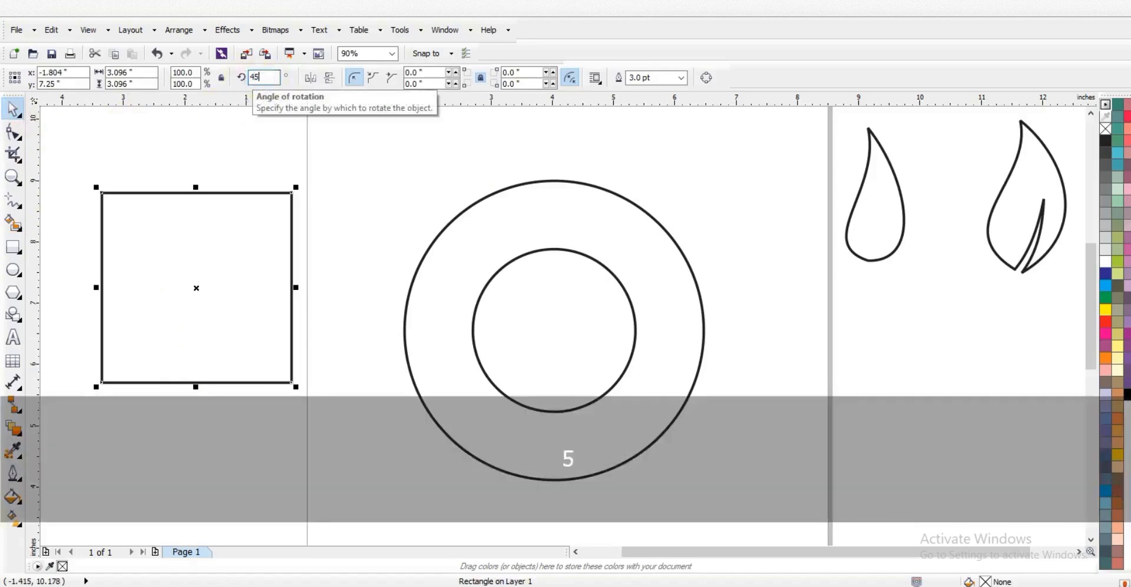
key("Return")
left_click(465, 207, "shift")
key("c")
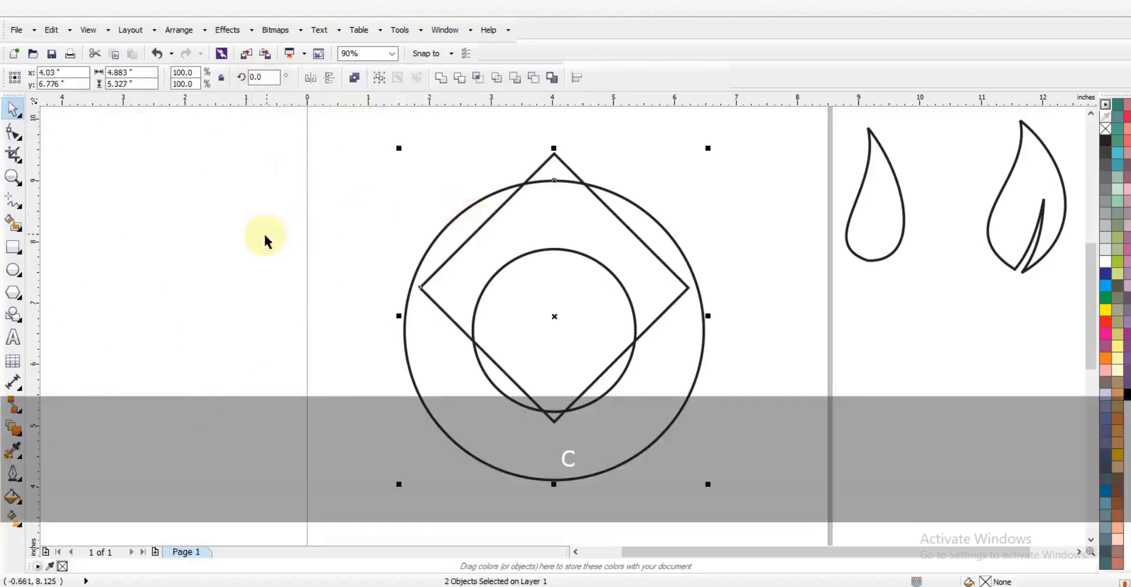
Move the diamond up and stretch it taller about its centre
left_click(263, 231)
left_click(624, 254)
left_click_drag(649, 286, 646, 255)
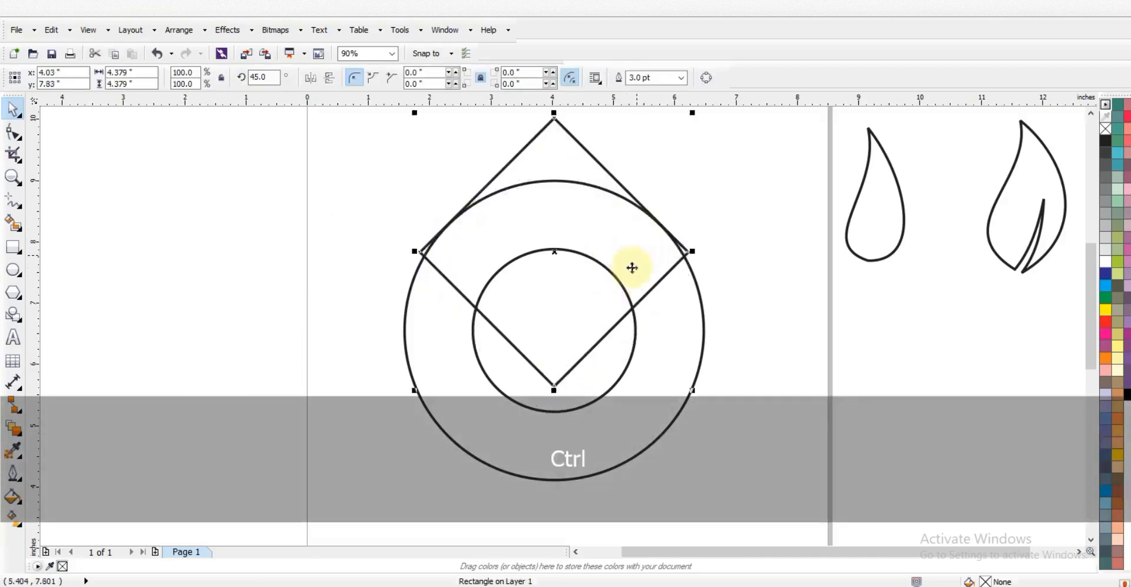
key("F3")
left_click_drag(586, 337, 587, 362)
left_click_drag(586, 257, 587, 262)
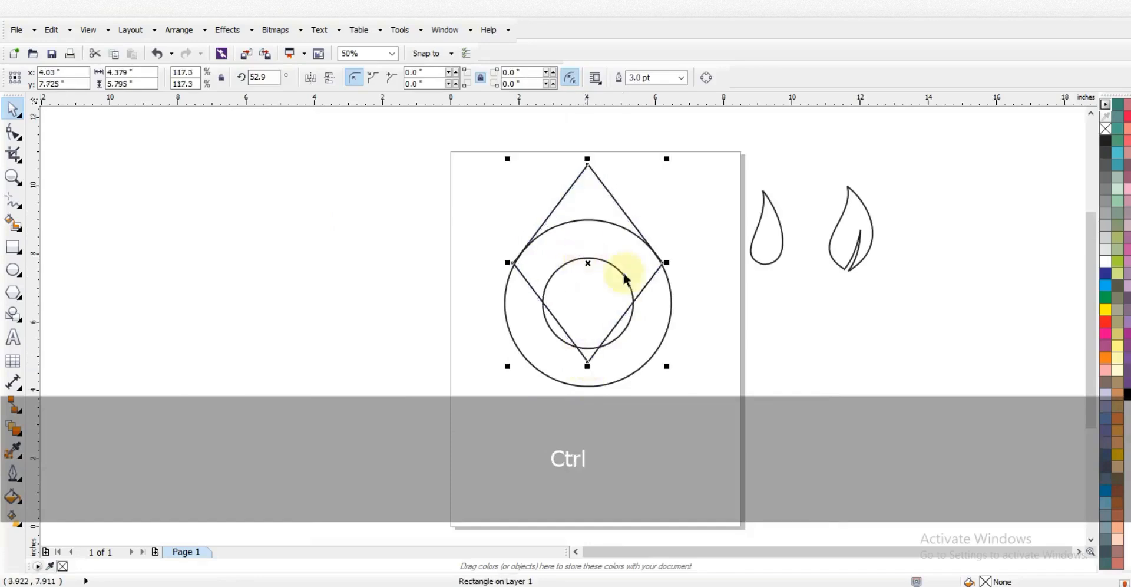
Make a small diamond copy inside the inner circle and zoom to the emblem
left_click_drag(666, 158, 619, 211)
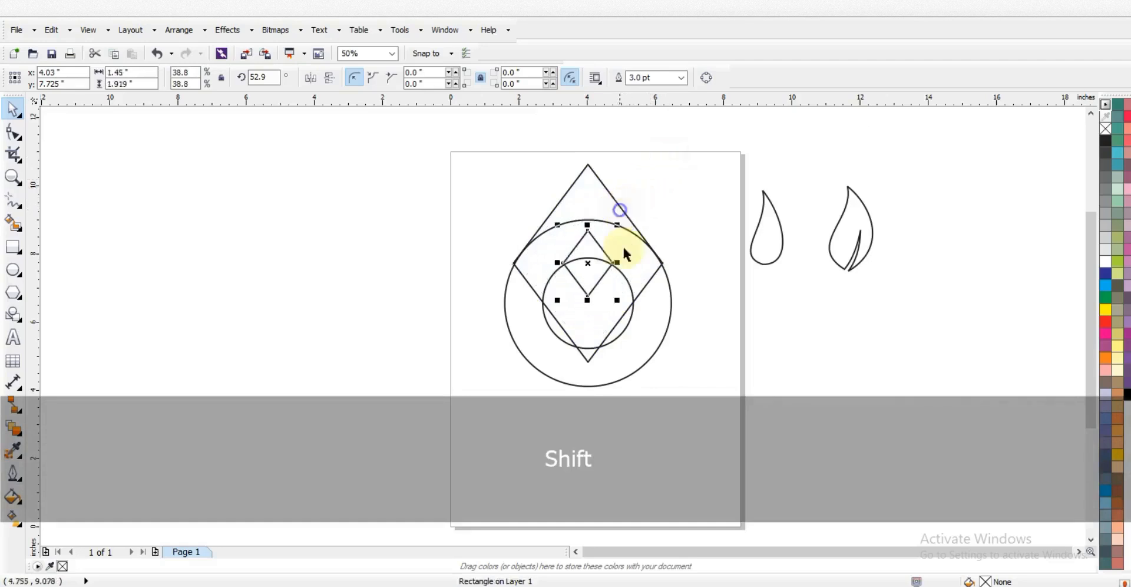
left_click_drag(590, 263, 589, 267)
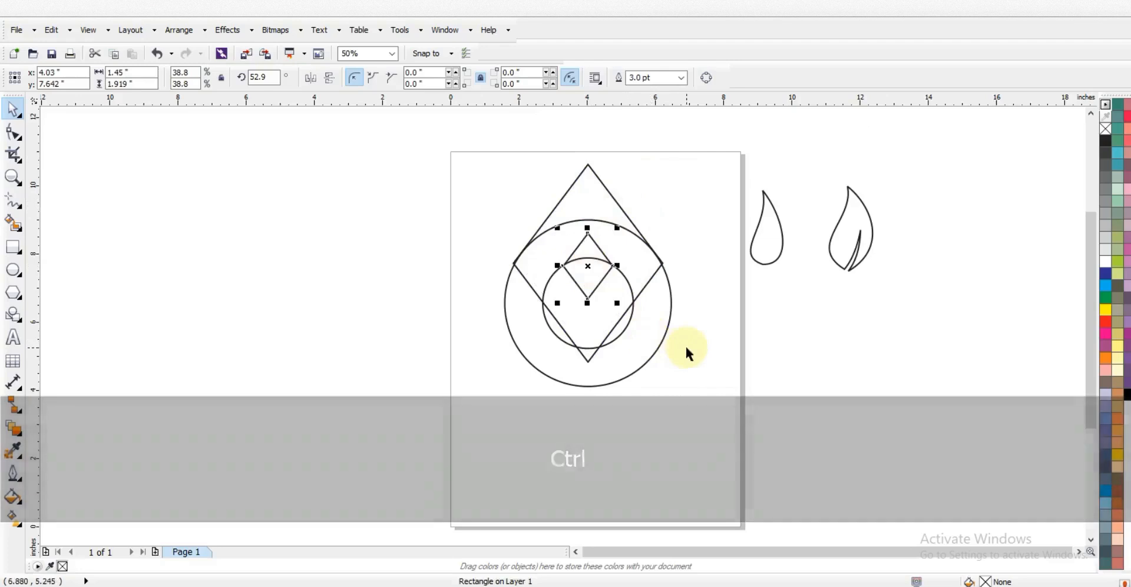
left_click(686, 353)
left_click_drag(741, 398, 455, 123)
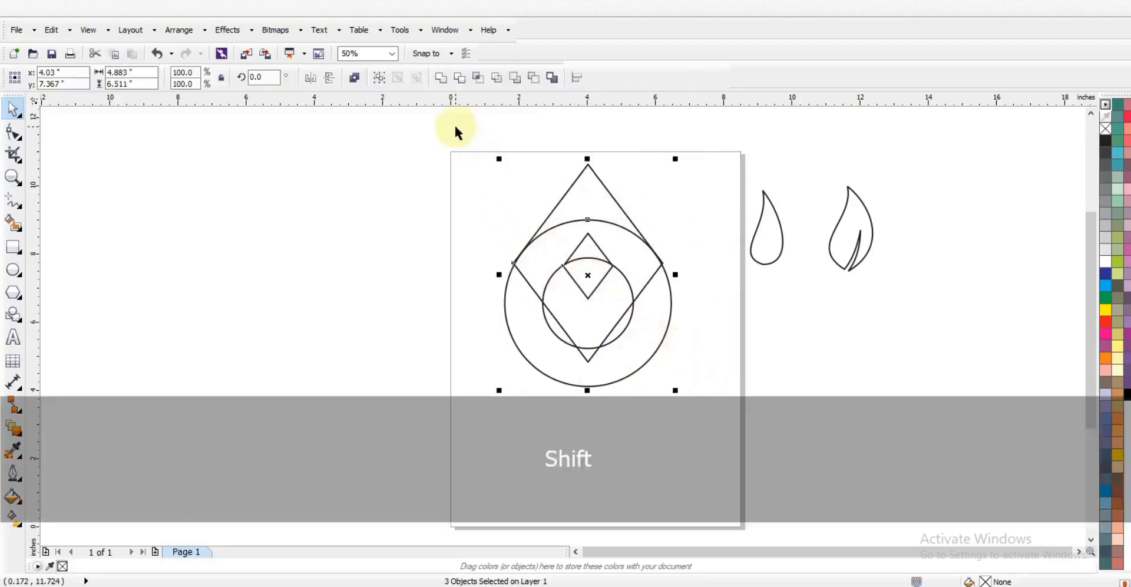
key("shift+F2")
key("Escape")
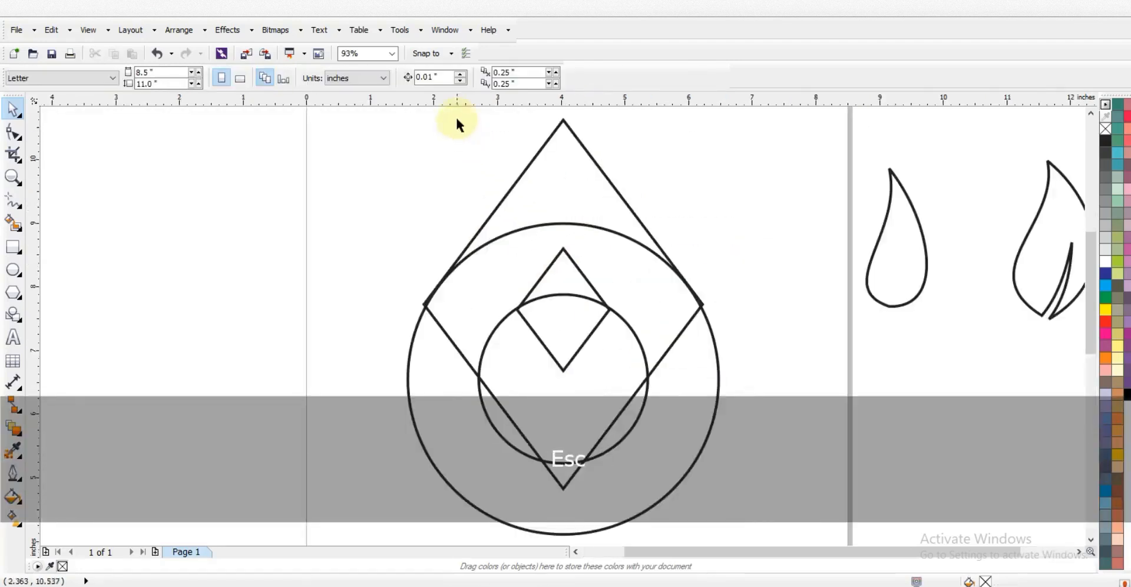
Smart Fill the top triangle, ring bands and lower triangle with blue
left_click(13, 223)
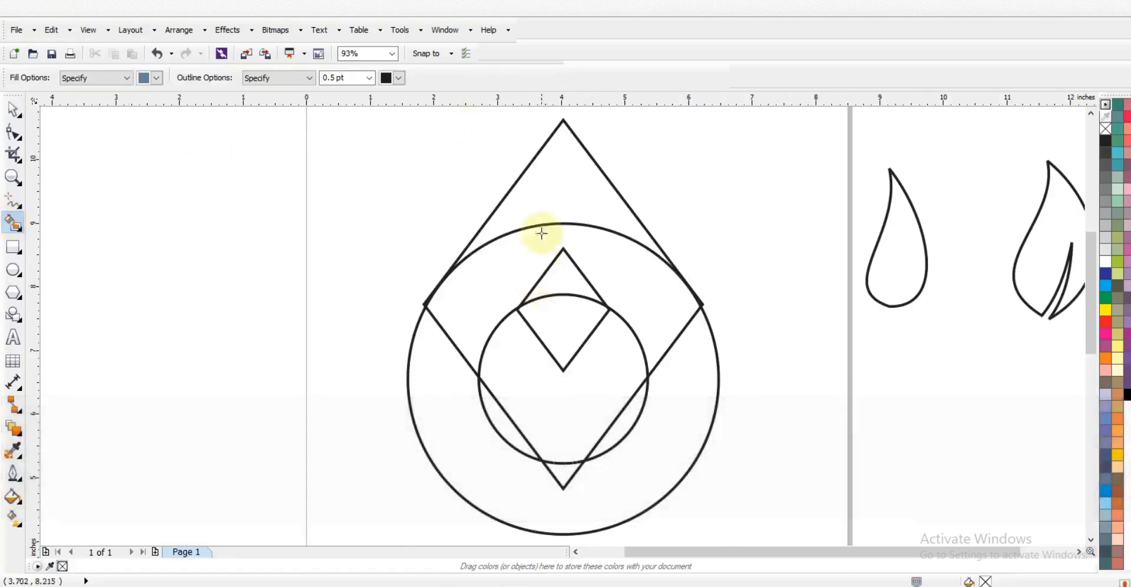
left_click(534, 197)
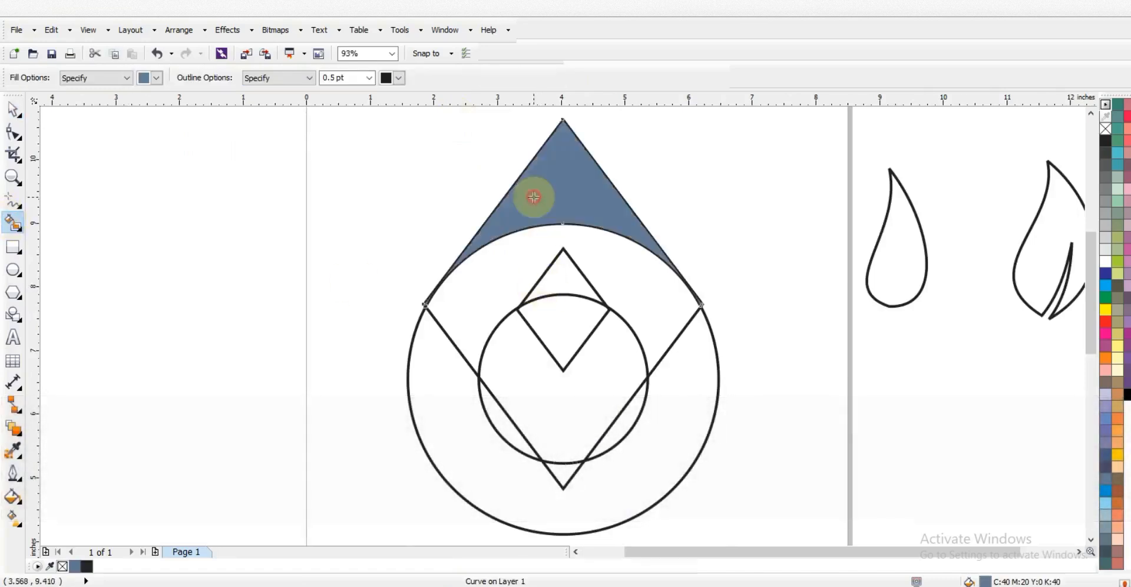
left_click(572, 238)
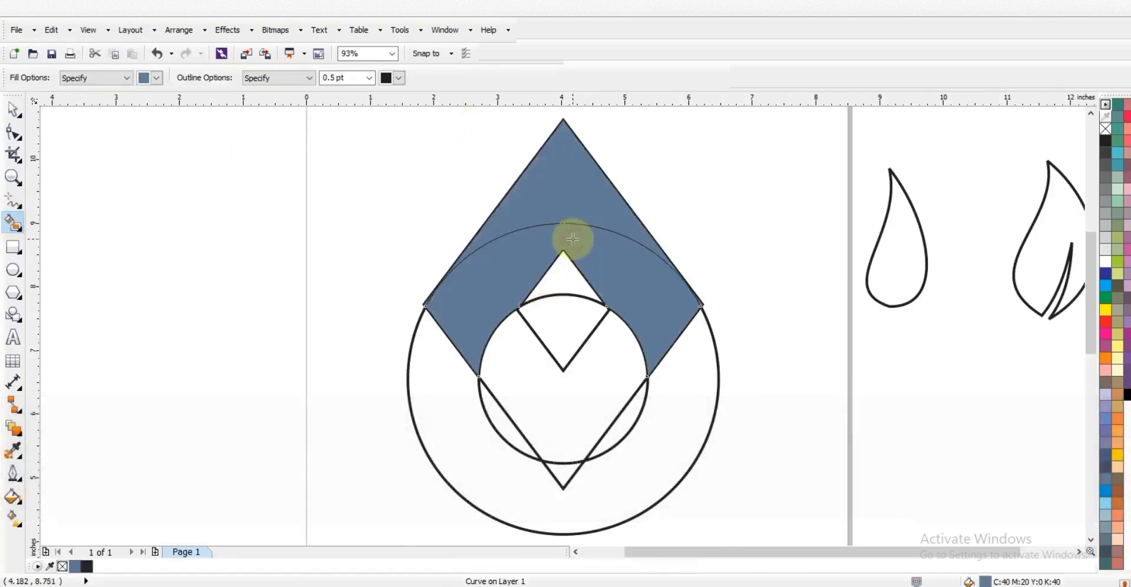
left_click(685, 358)
left_click(561, 471)
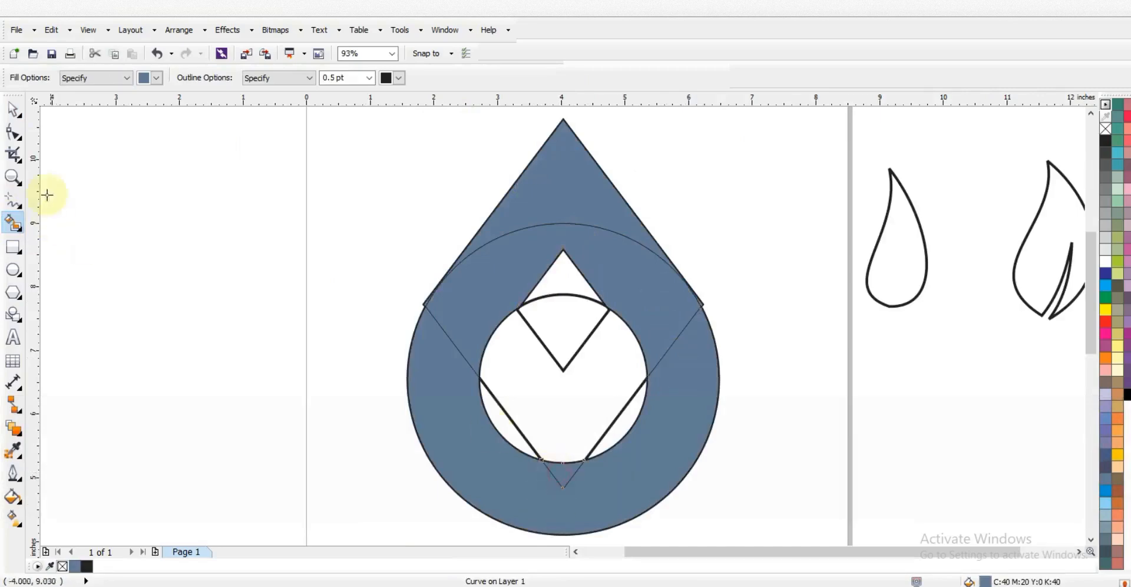
left_click(13, 109)
left_click(555, 352)
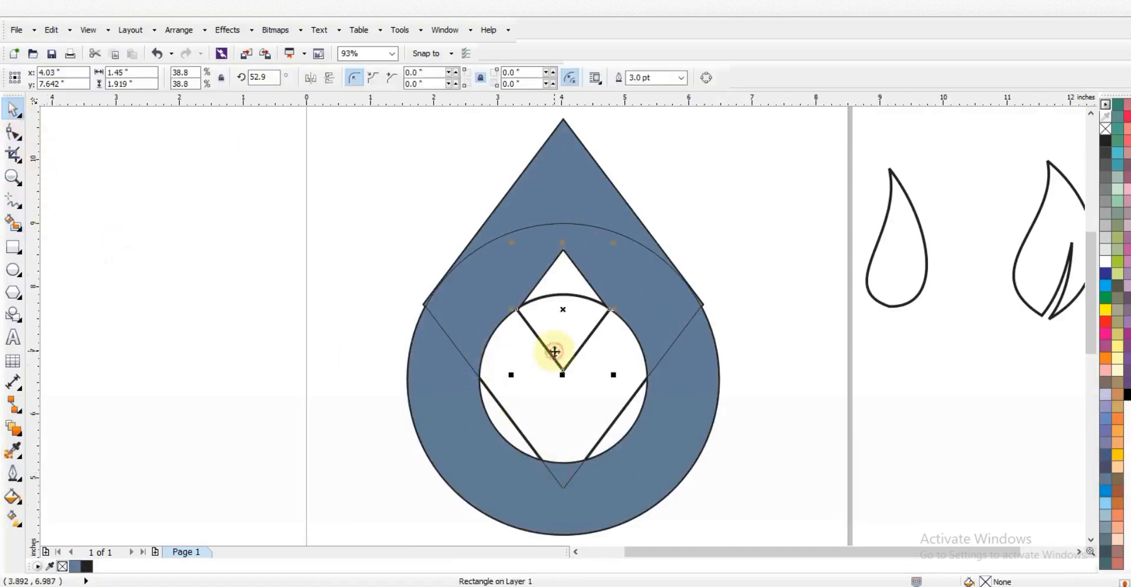
Delete both construction diamonds and the original ring outline
key("Delete")
left_click(525, 379)
key("Delete")
left_click(560, 295)
key("Delete")
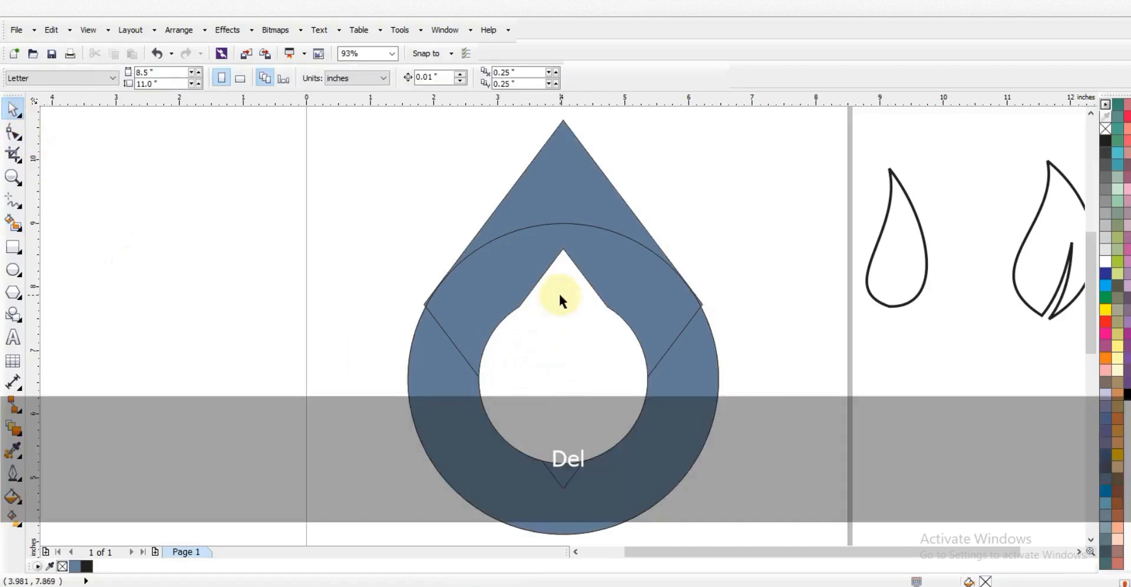
Remove the notch node from the hole edge of the blue piece
left_click(699, 302)
left_click_drag(729, 289, 731, 290)
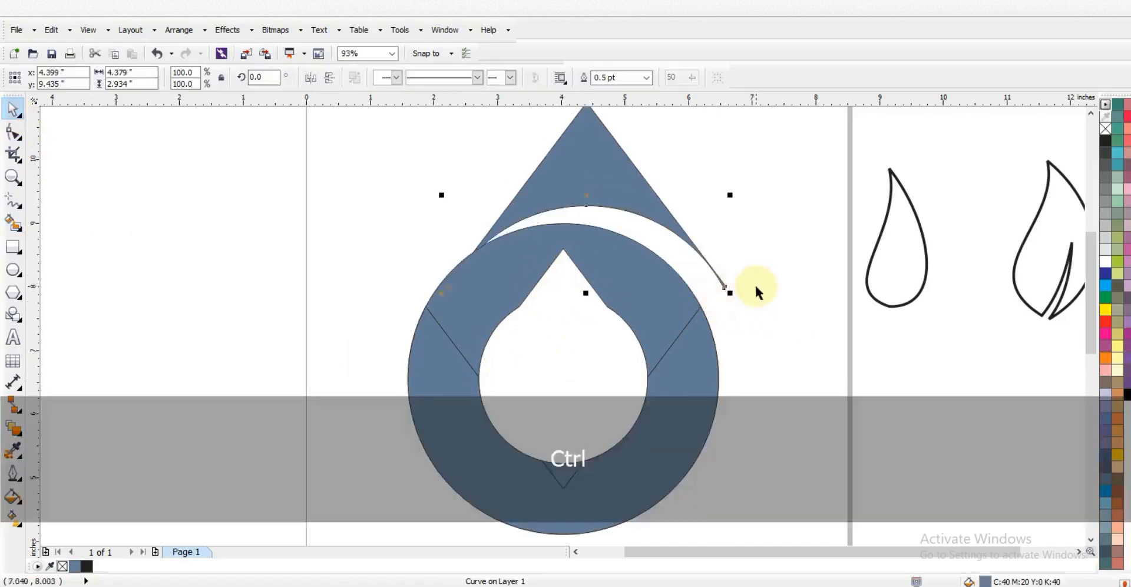
key("ctrl+z")
left_click(759, 290)
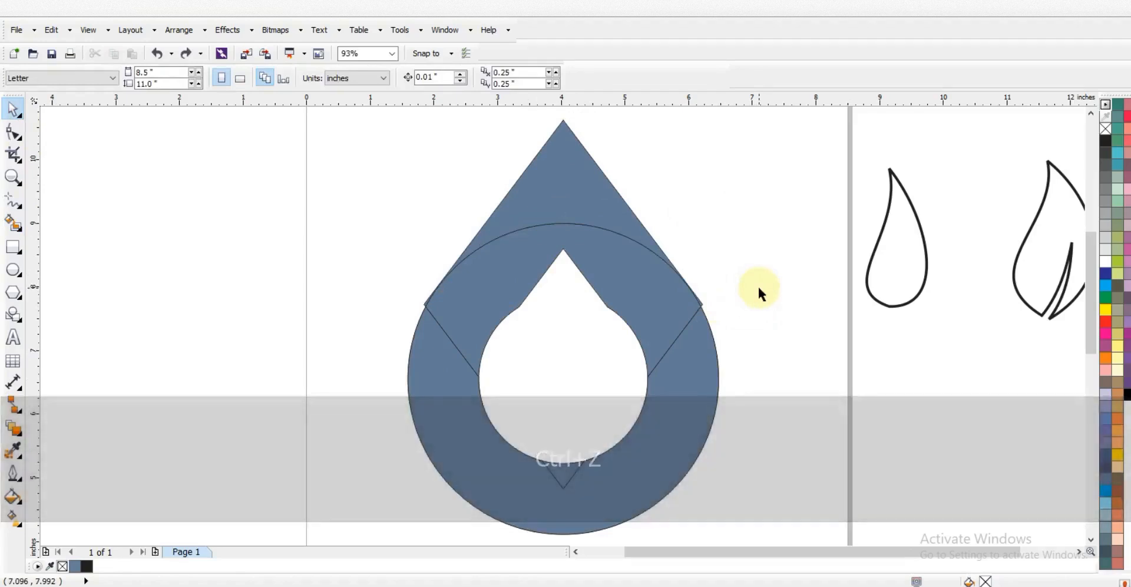
left_click(626, 291)
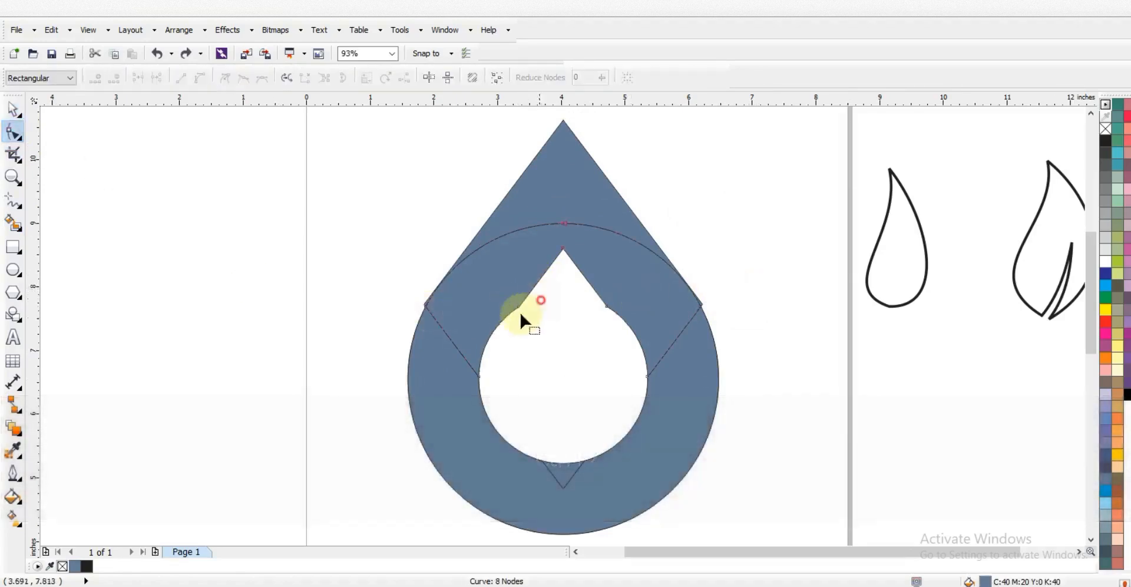
key("Delete")
key("Delete")
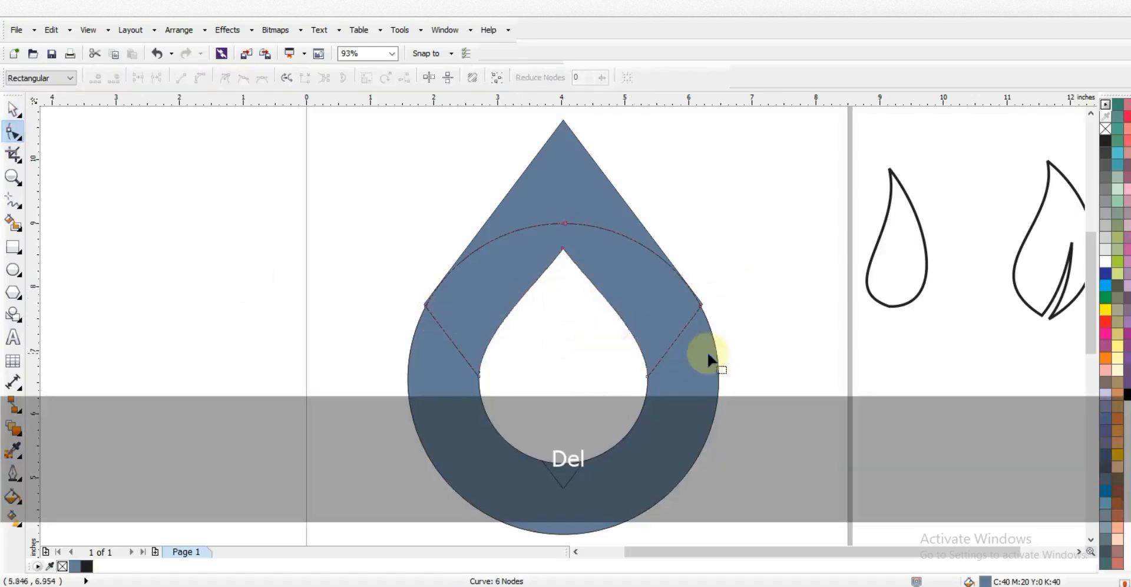
Select the blue teardrop pieces together
left_click(13, 109)
left_click(576, 200)
left_click(617, 262)
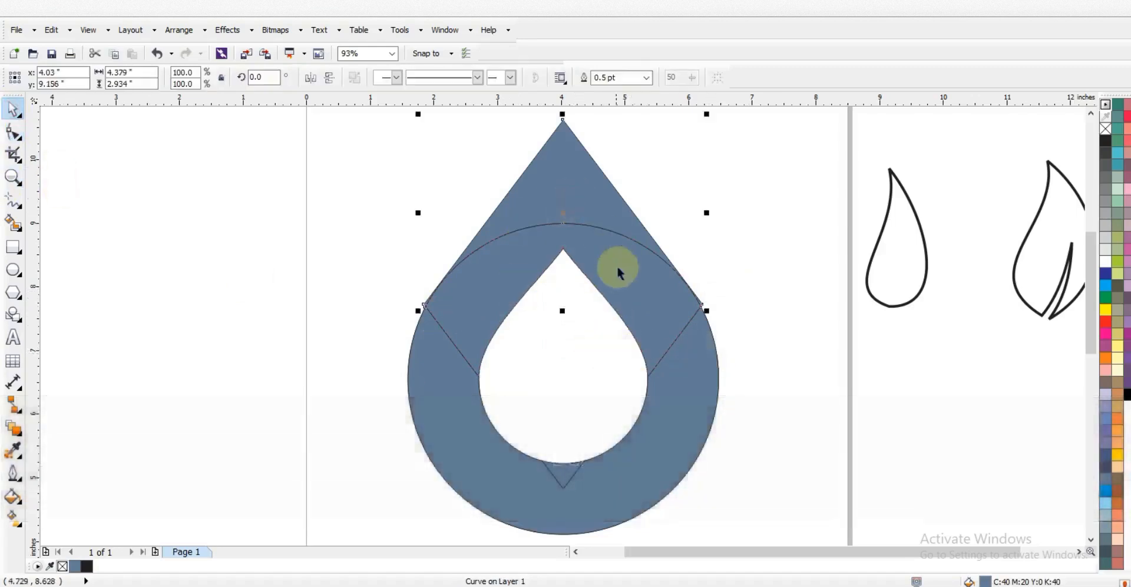
left_click(700, 378, "shift")
left_click(576, 474, "shift")
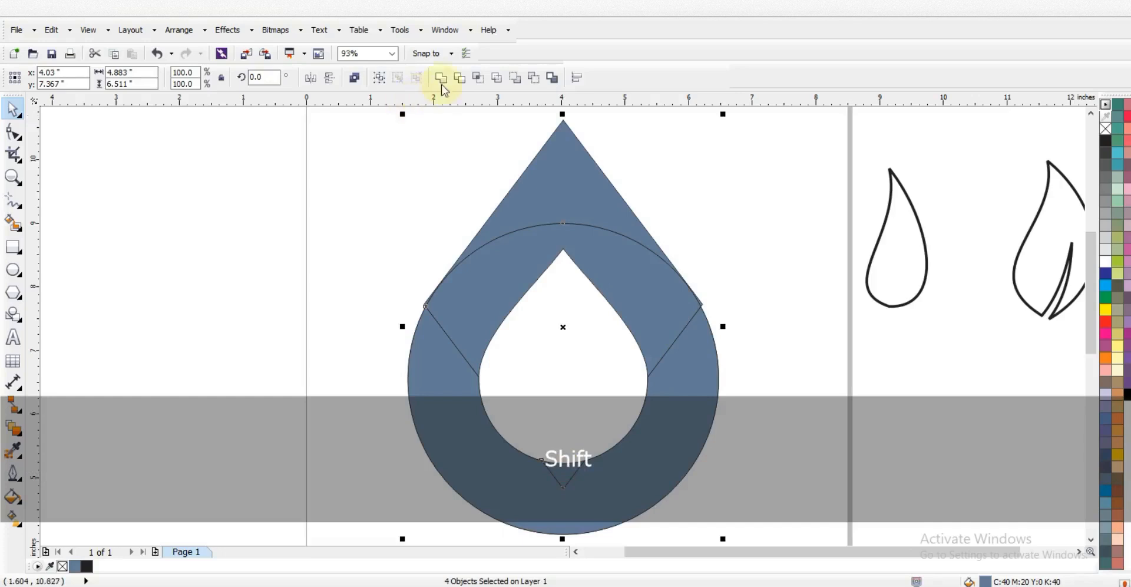
Weld the pieces into one drop and delete its upper-left and upper-right points
left_click(441, 78)
left_click(15, 130)
left_click_drag(388, 295, 422, 310)
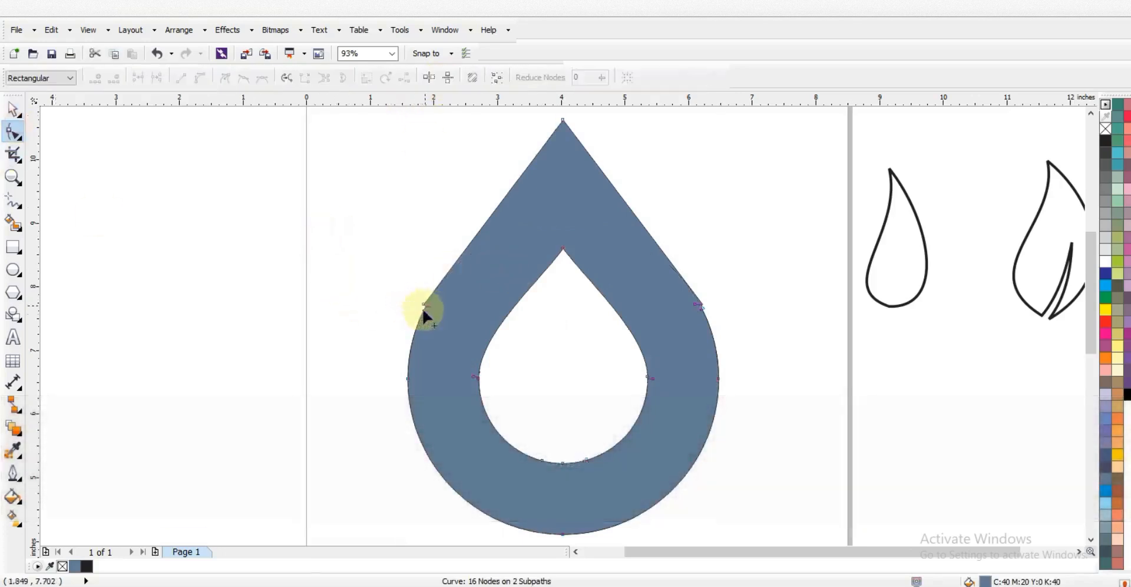
key("Delete")
left_click_drag(680, 307, 677, 309)
key("Delete")
Delete the leftover drop shape hidden behind and move the drop back
left_click(16, 108)
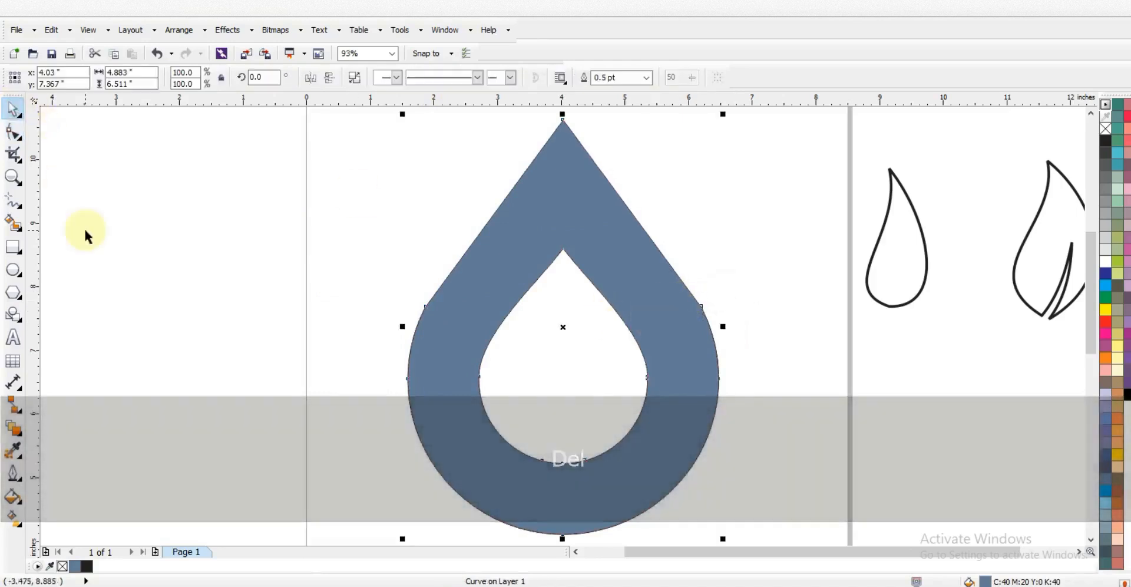
left_click_drag(671, 301, 375, 301)
left_click(465, 388)
key("Delete")
left_click_drag(464, 319, 655, 321)
Give the drop a 3.0 pt outline and no fill
left_click(647, 78)
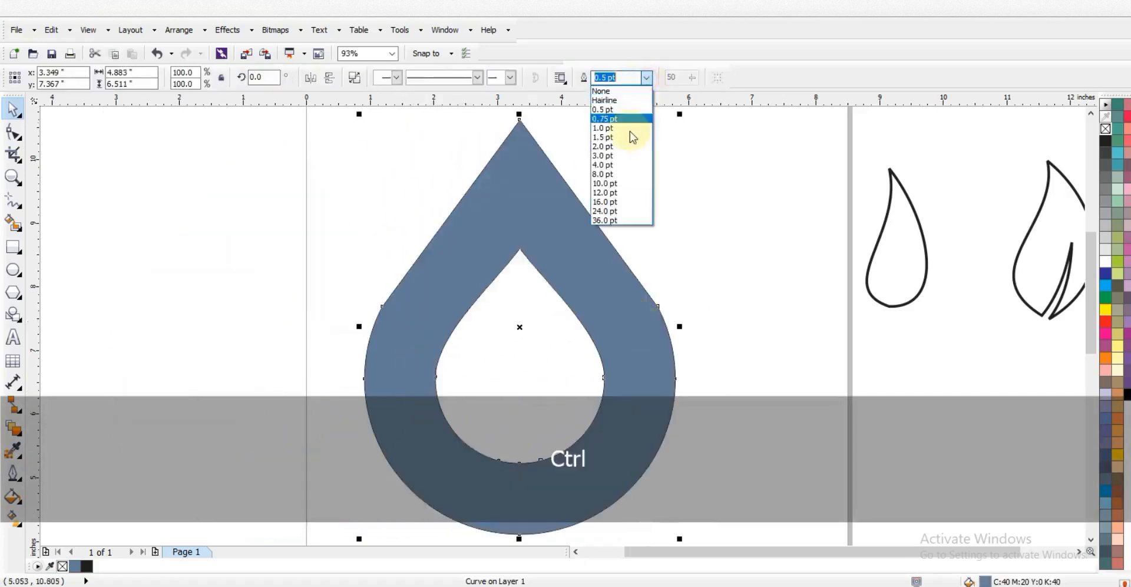
left_click(619, 154)
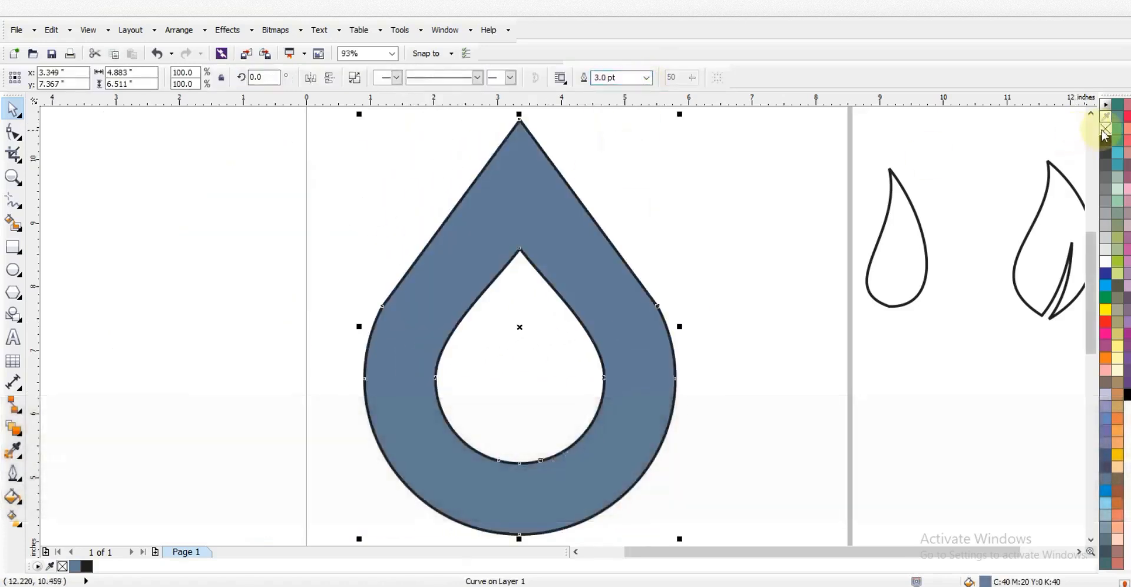
left_click(1104, 129)
left_click(722, 287)
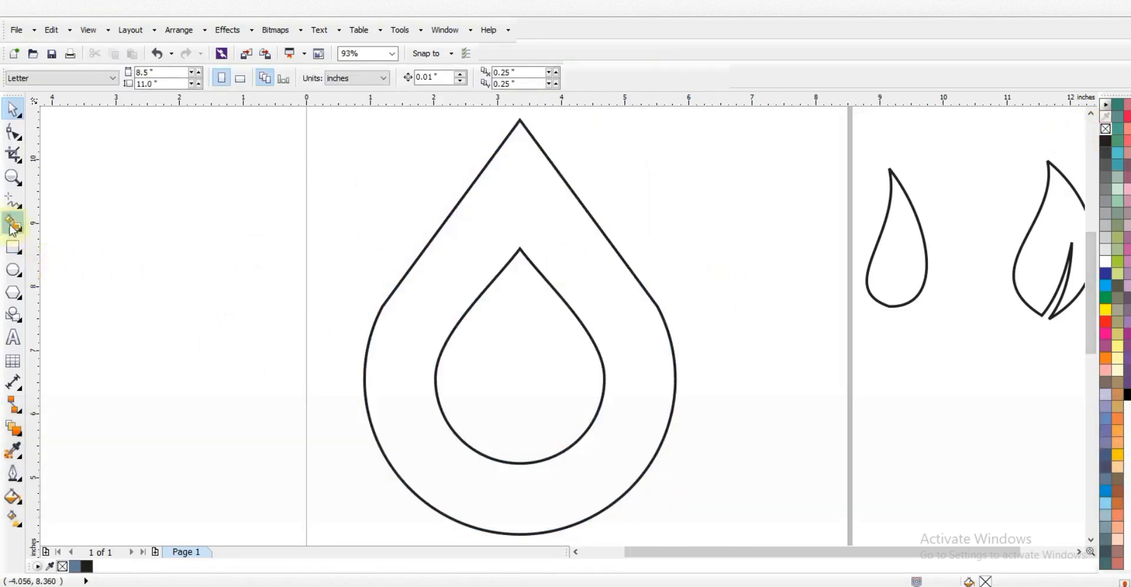
left_click(14, 203)
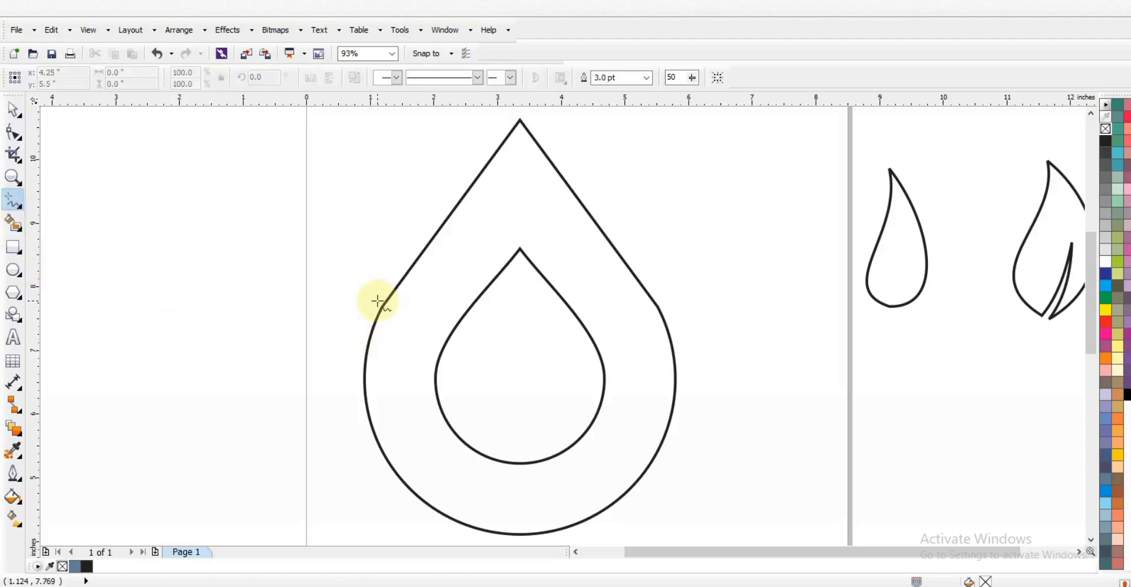
Draw a line from the outer drop edge to the inner drop and bend it into a downward curve
left_click(377, 301)
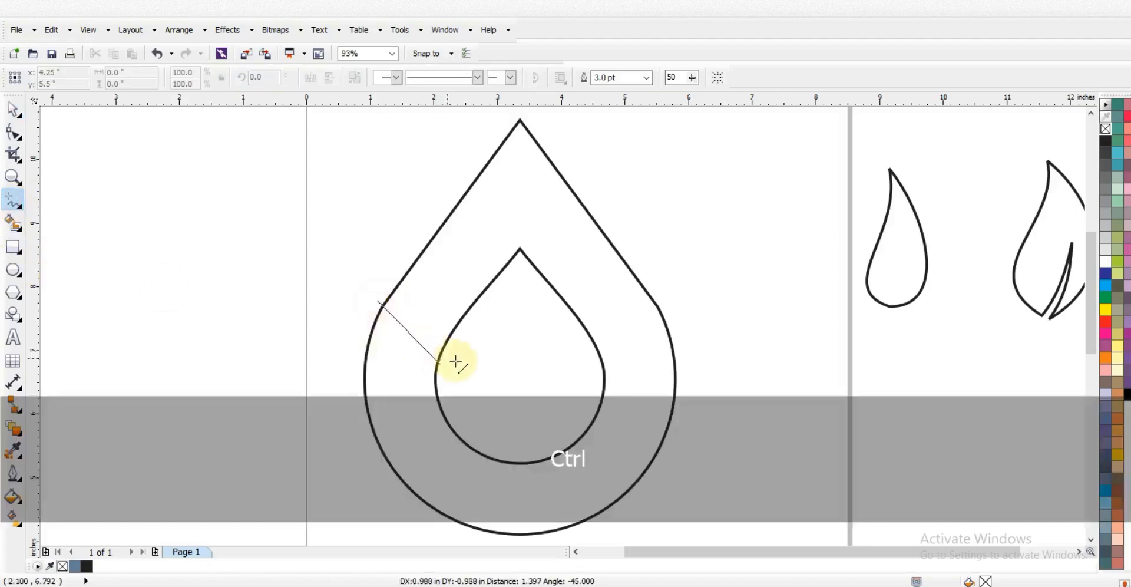
left_click(454, 365)
key("F10")
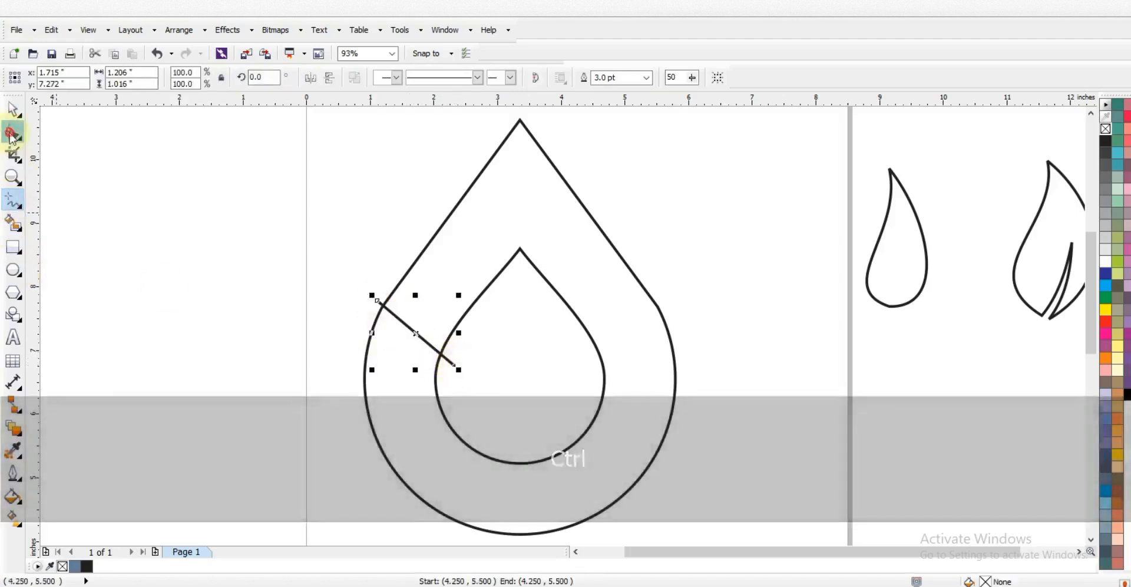
left_click_drag(329, 273, 478, 384)
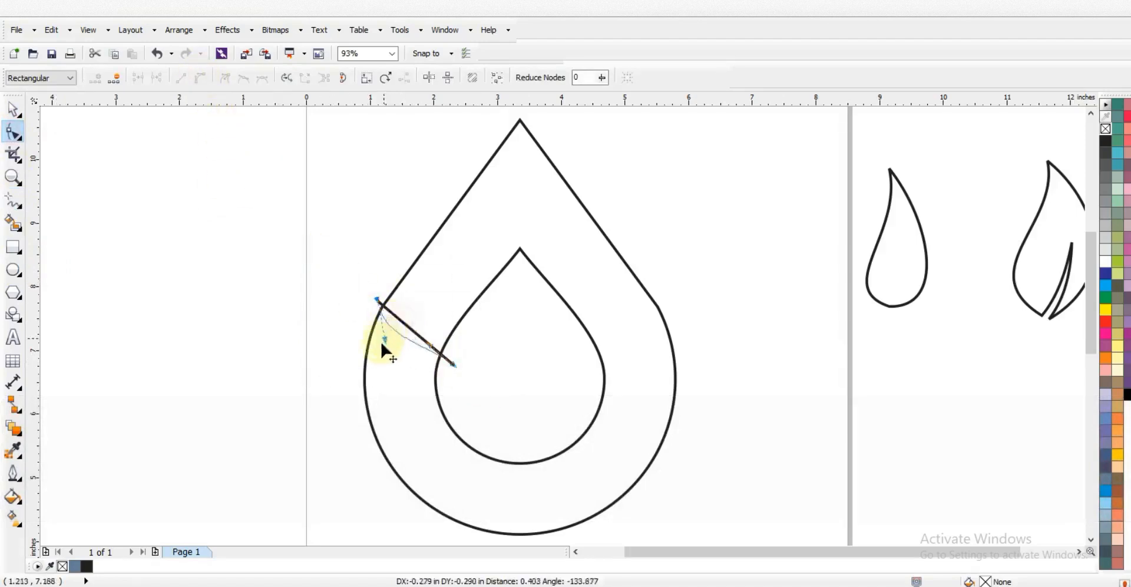
left_click_drag(427, 345, 454, 352)
left_click_drag(378, 300, 383, 291)
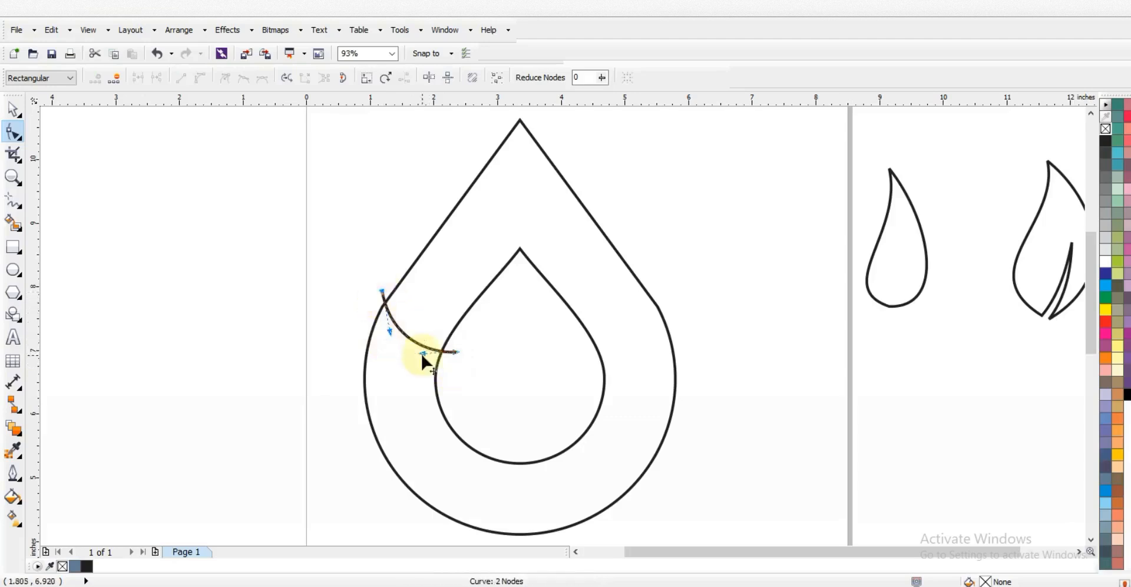
Place a mirrored copy of the curve on the right, combine both curves, and centre them on the outer drop
left_click(8, 115)
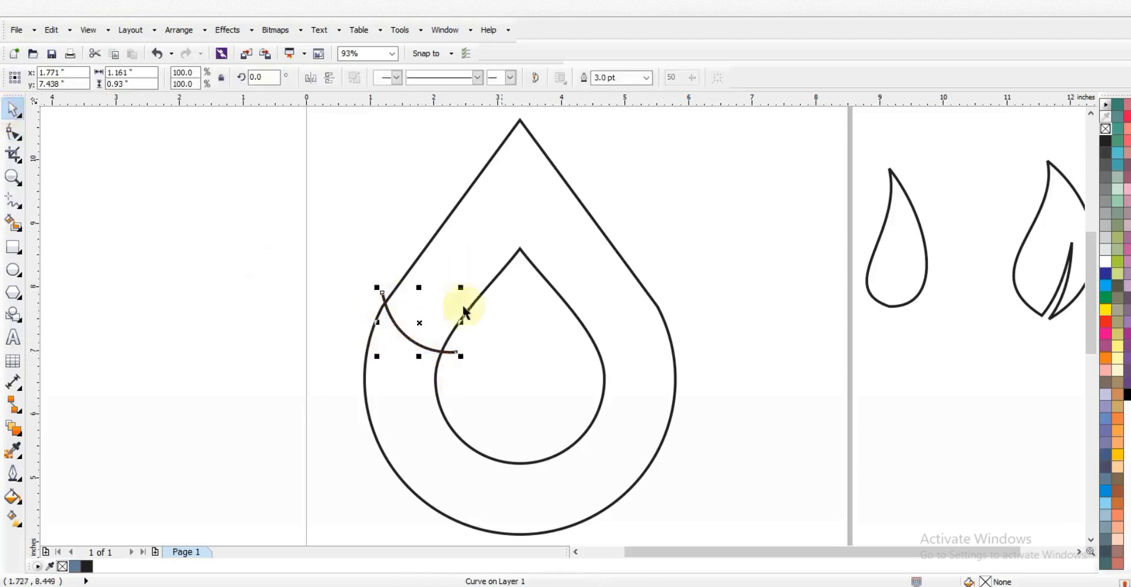
left_click_drag(383, 320, 638, 326)
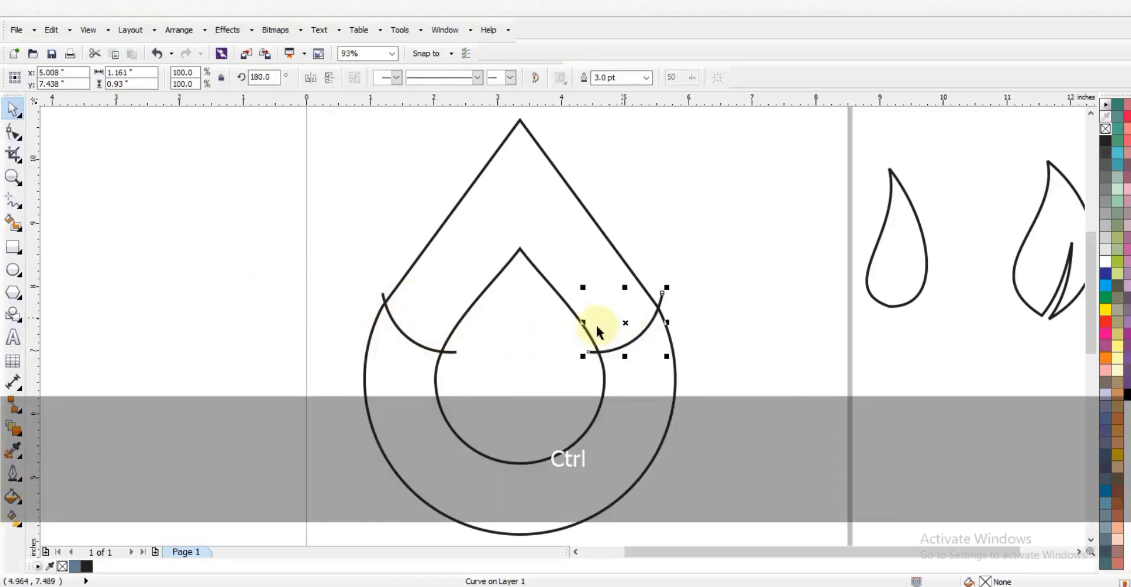
left_click(455, 352, "shift")
left_click(353, 80)
left_click(504, 186, "shift")
key("c")
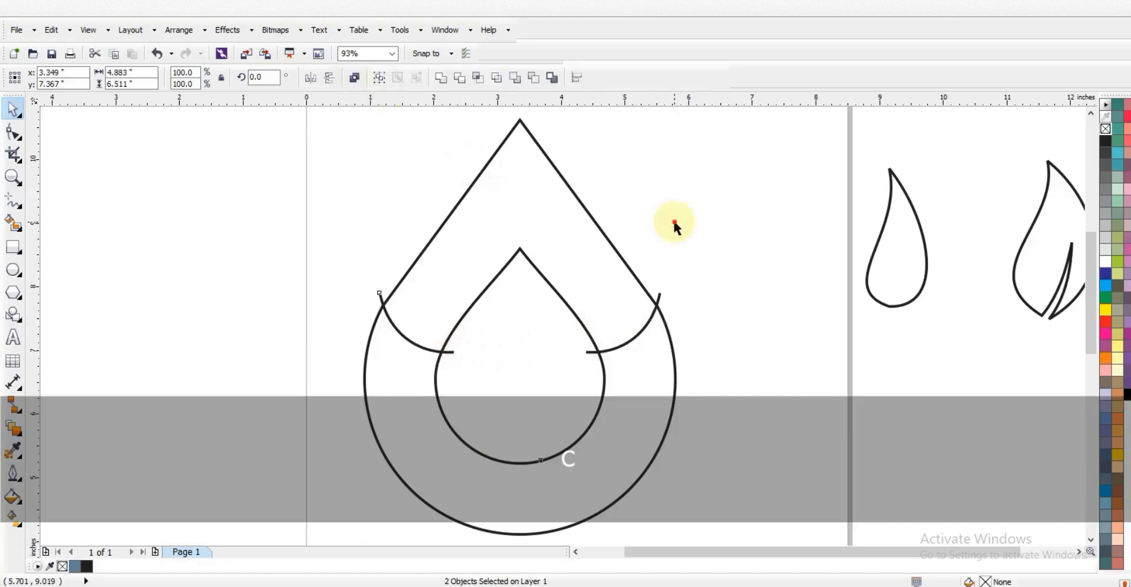
left_click(674, 223)
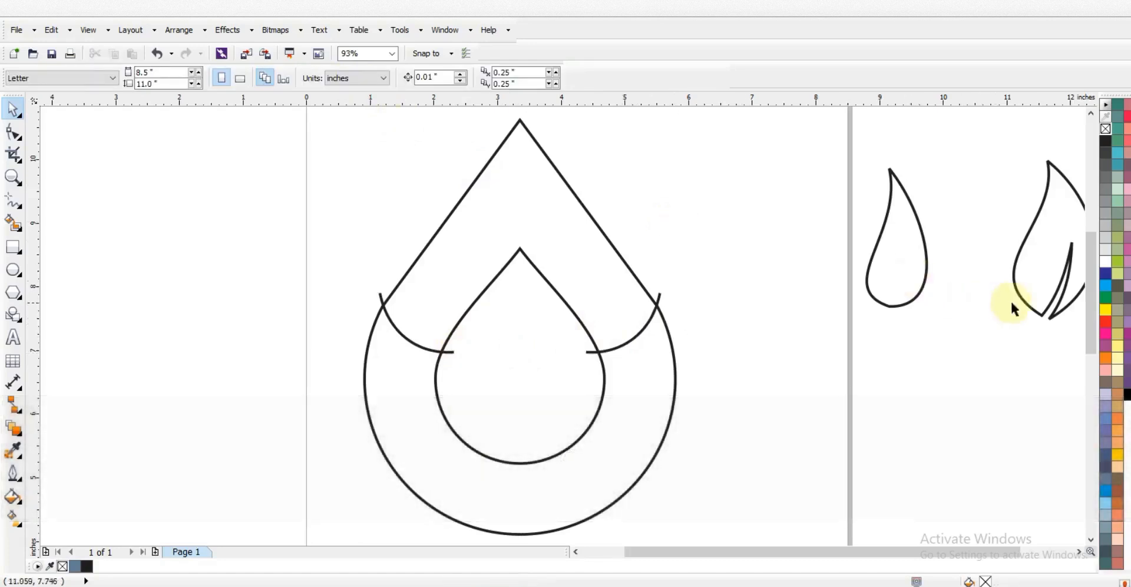
Move the leaf onto the drop's upper right with a red outline, at half size, tilted about 17°
left_click_drag(1023, 301, 598, 310)
right_click(1105, 321)
left_click_drag(674, 172, 637, 245)
left_click_drag(646, 329, 646, 329)
left_click(634, 326)
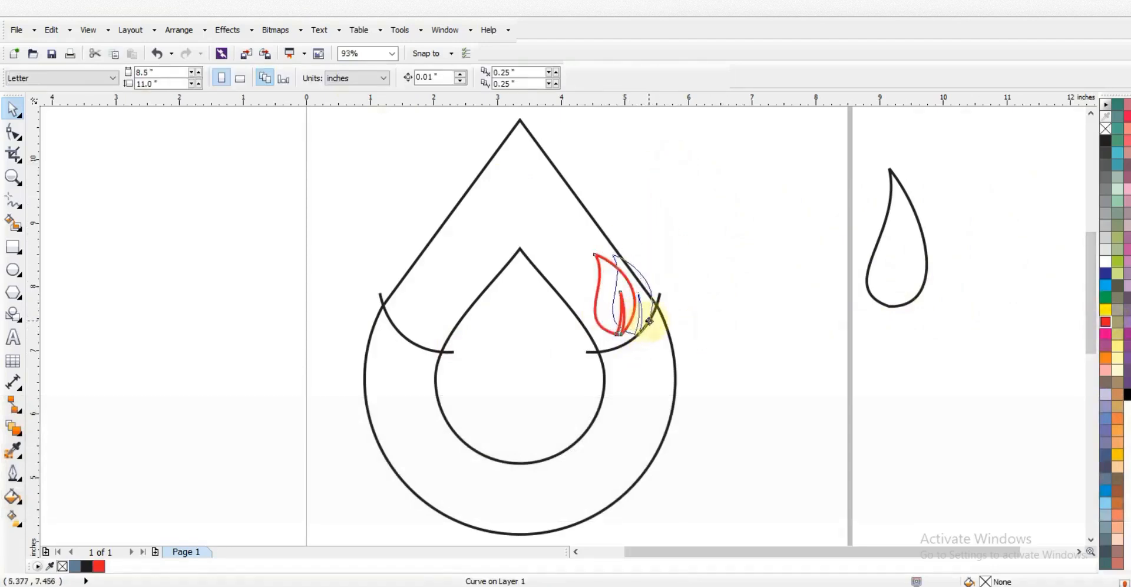
key("z")
left_click_drag(505, 202, 714, 356)
left_click(15, 111)
Add a leaf copy to the left, rotated about 61° and slightly smaller
left_click_drag(575, 397, 401, 396)
right_click(401, 396)
left_click(401, 396)
left_click_drag(499, 434, 510, 352)
left_click_drag(334, 272, 354, 287)
left_click_drag(512, 368, 588, 429)
left_click_drag(610, 351, 606, 344)
left_click_drag(551, 387, 547, 387)
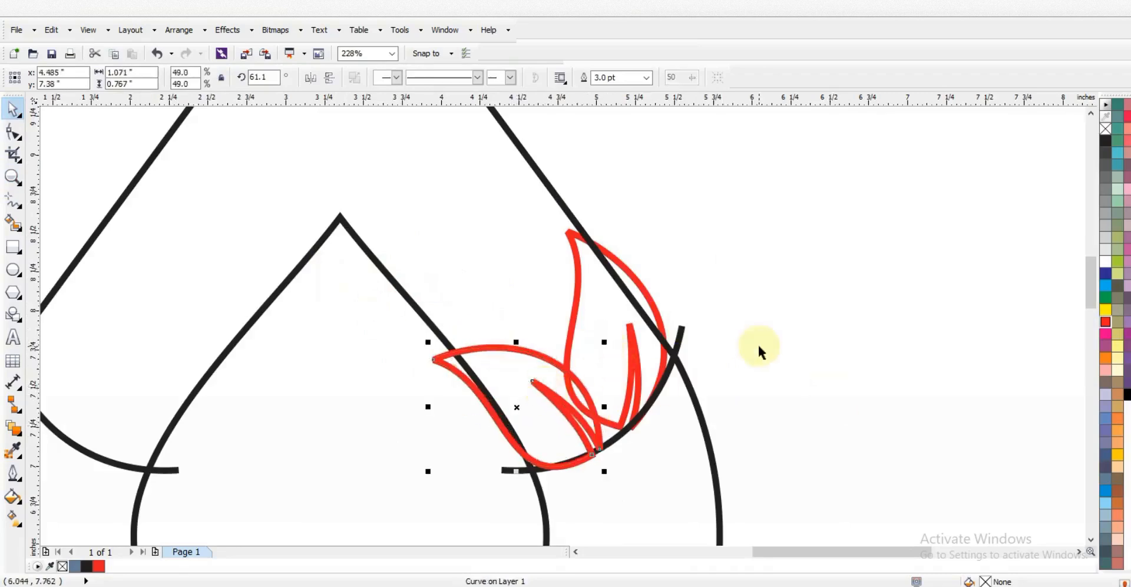
left_click(758, 345)
Add a mirrored copy of the upright leaf up and left, rotated about 20° counter-clockwise and slightly smaller
left_click_drag(630, 356, 481, 239)
right_click(481, 240)
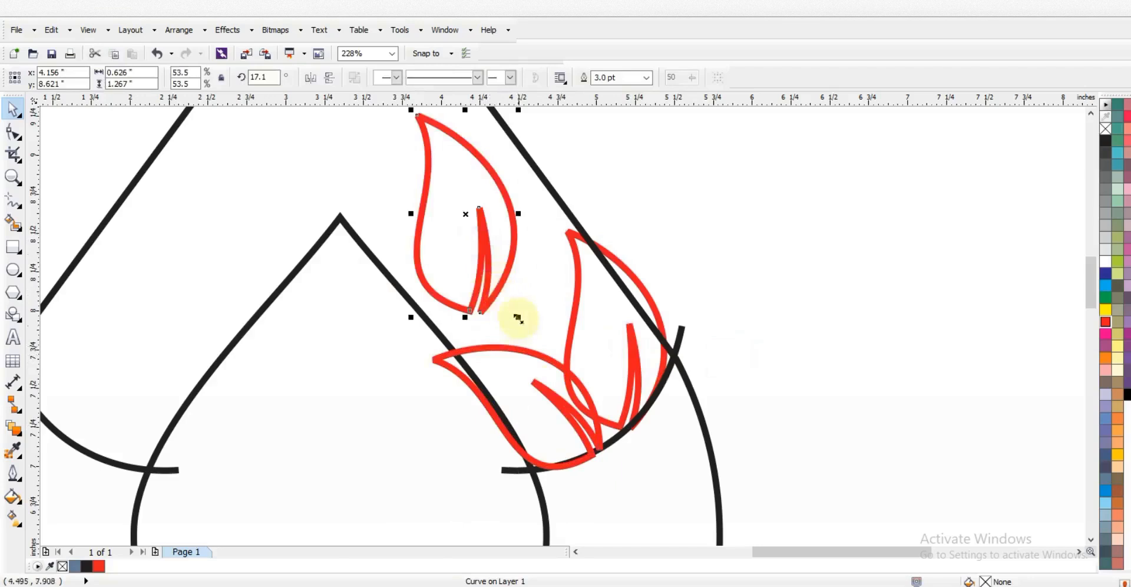
left_click(312, 78)
left_click(504, 286)
left_click_drag(520, 316, 544, 308)
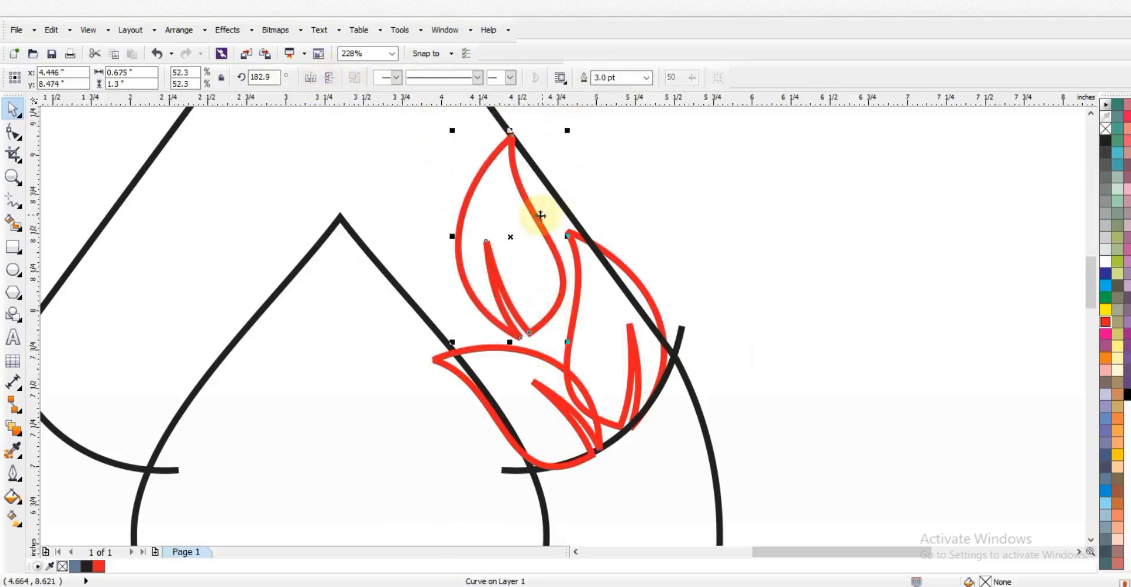
left_click_drag(539, 218, 537, 219)
left_click_drag(535, 218, 542, 218)
left_click_drag(573, 131, 566, 145)
left_click_drag(536, 234, 541, 233)
Add a smaller, rotated copy of the lower-left leaf among the others
left_click_drag(541, 351, 420, 239)
right_click(421, 239)
left_click_drag(485, 359, 463, 322, "shift")
left_click(452, 334)
left_click_drag(453, 319, 476, 332)
key("F3")
key("Escape")
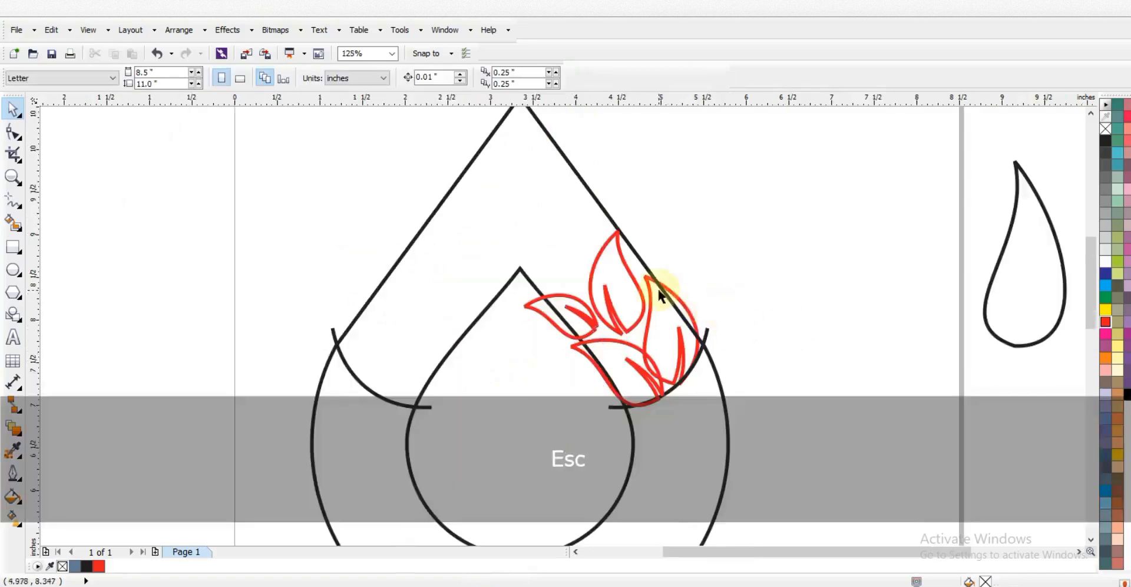
Add a copy of the tall leaf up and left, turned nearly upside down and slightly enlarged
left_click_drag(606, 315, 549, 231)
right_click(549, 231)
left_click(576, 230)
mouse_move(591, 269)
left_mouse_down()
mouse_move(580, 271)
mouse_move(588, 258)
left_mouse_up()
left_click_drag(598, 160, 603, 147)
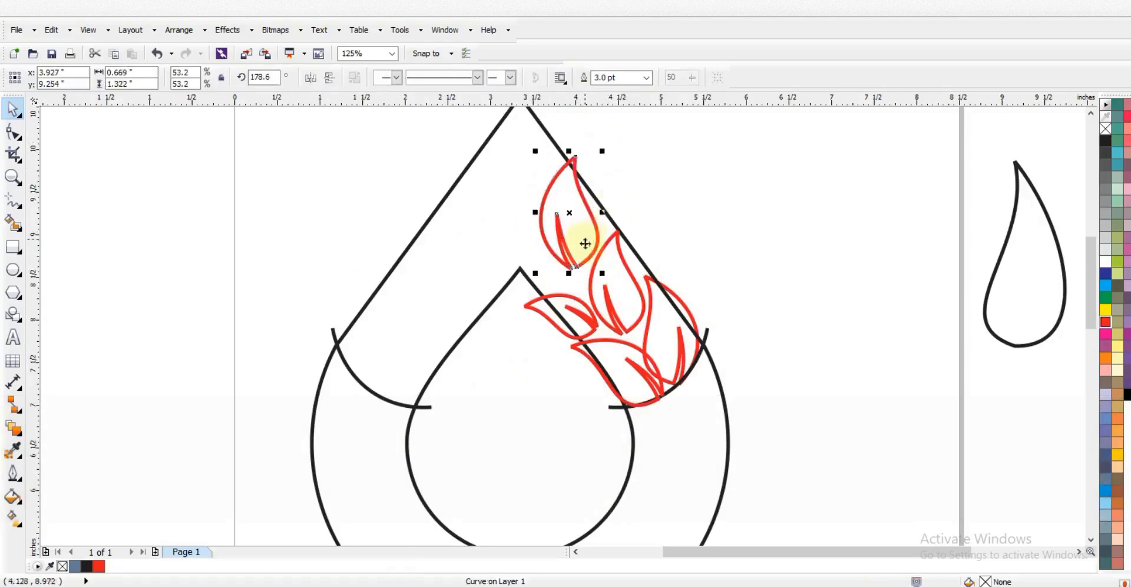
Bring a black teardrop onto the page, shrink it to about 38%, and place a copy at the left
left_click_drag(582, 258, 580, 262)
left_click_drag(1037, 345, 860, 252)
left_click(825, 273)
left_click(816, 244)
left_click_drag(872, 302, 835, 258)
left_click_drag(819, 238, 383, 284)
right_click(384, 283)
Mirror and flip the left teardrop, rotate it to about 335°, and enlarge it slightly
left_click(311, 78)
left_click_drag(434, 238, 462, 208)
left_click(329, 78)
left_click_drag(460, 308, 434, 206)
left_click_drag(429, 244, 382, 302)
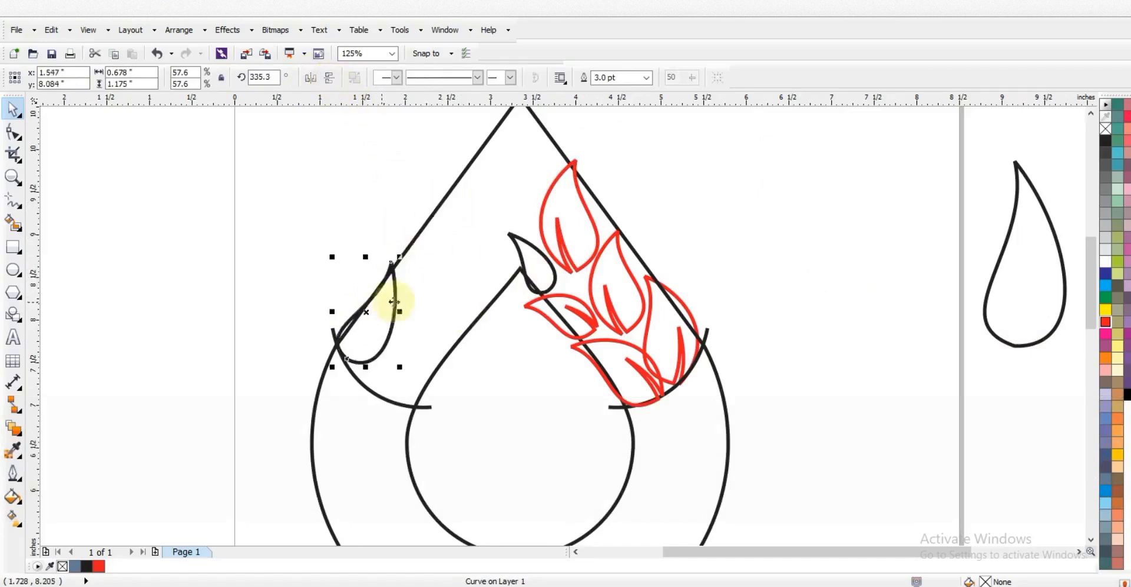
left_click_drag(400, 257, 404, 248)
Add a mirrored, rotated, slightly smaller teardrop copy below and to the right
left_click_drag(399, 320, 435, 349)
right_click(434, 350)
left_click(311, 77)
left_click(415, 344)
left_click_drag(440, 279, 451, 349)
left_click_drag(432, 301, 469, 321)
Add a rotated red leaf copy at about 90% on the left and a 36% black teardrop copy above it
left_click_drag(625, 326, 439, 325)
right_click(438, 325)
left_click(439, 325)
left_click_drag(460, 229, 448, 293)
left_click_drag(474, 247, 468, 253)
left_click_drag(432, 298, 434, 295)
left_click_drag(427, 381, 450, 250)
right_click(450, 249)
left_click_drag(494, 189, 438, 238)
Add a mirrored, smaller red leaf copy up and right, rotated clockwise
left_click_drag(449, 300, 487, 280)
right_click(487, 280)
left_click(310, 77)
left_click_drag(508, 235, 522, 260)
left_click(479, 257)
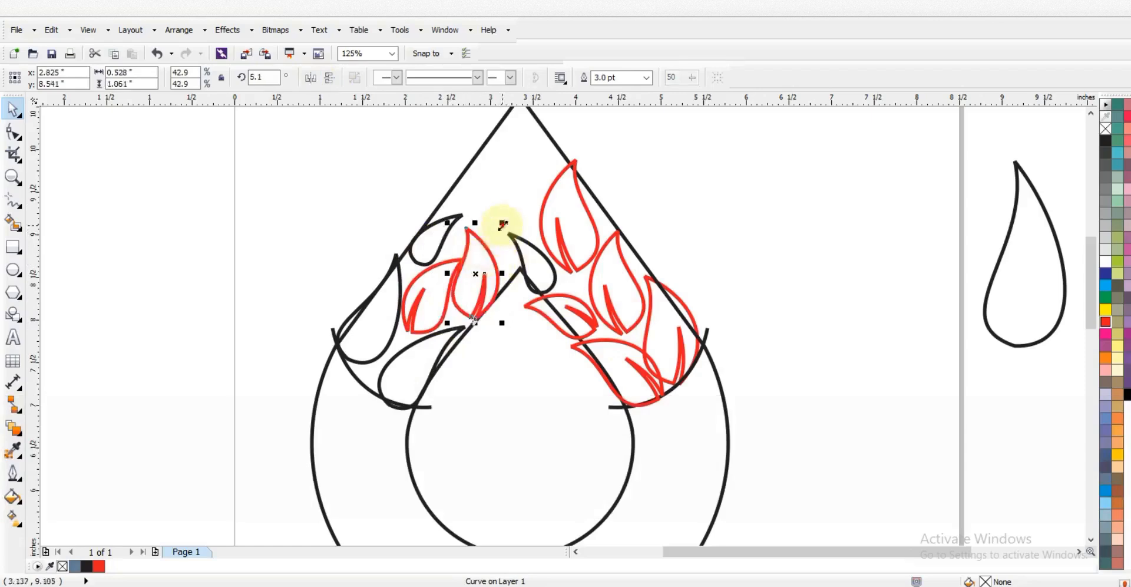
left_click_drag(503, 223, 497, 230)
left_click_drag(475, 271, 479, 272)
left_click(479, 272)
left_click_drag(506, 233, 512, 239)
left_click_drag(481, 289, 477, 290)
Add a copy of the small black leaf up and right, rotated to about 164° and enlarged
left_click_drag(453, 226, 502, 171)
right_click(503, 171)
left_click(488, 193)
mouse_move(514, 216)
left_mouse_down()
mouse_move(518, 191)
mouse_move(506, 233)
left_mouse_up()
left_click(491, 213)
left_click_drag(495, 228, 496, 218)
Place a smaller red leaf copy at the apex and move the small black leaf higher
left_click(1091, 113)
left_click(1090, 114)
left_click_drag(582, 357, 542, 267)
right_click(542, 267)
left_click_drag(562, 155, 556, 168, "shift")
left_click_drag(533, 256, 531, 254)
left_click(556, 369)
left_click_drag(556, 368, 537, 322)
left_click(737, 281)
Zoom to fit the design and fill the lower ring area blue with Smart Fill
key("F3")
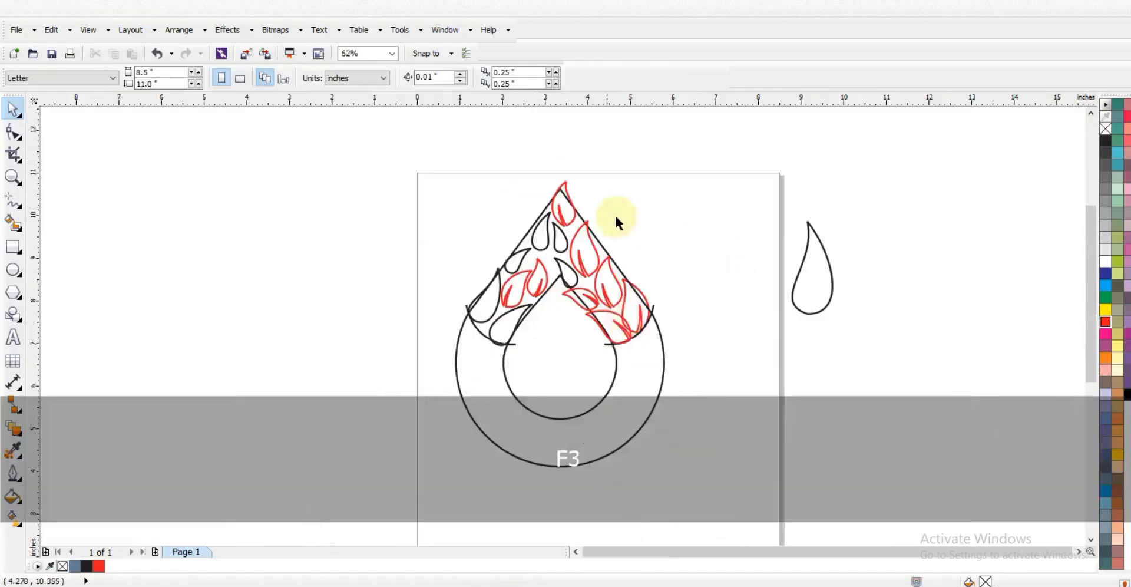
key("shift+F2")
key("Escape")
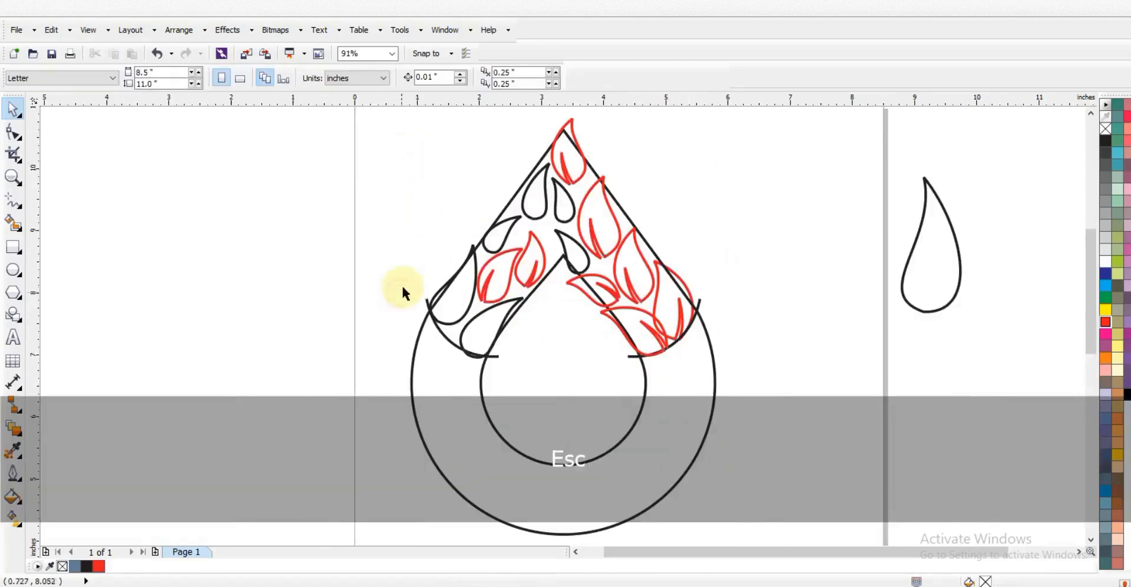
left_click(13, 223)
left_click(445, 380)
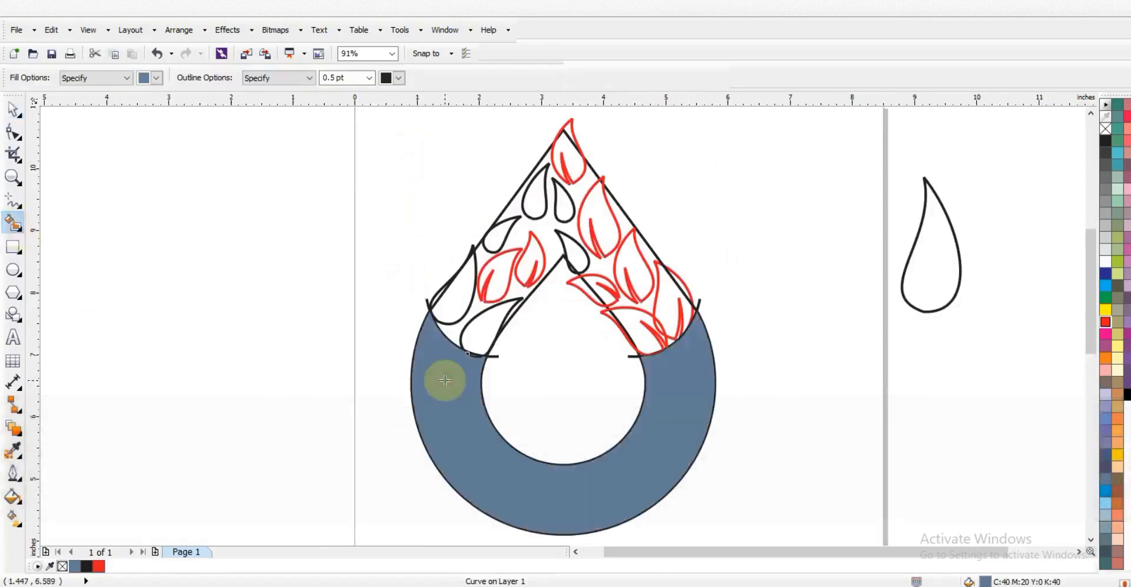
Draw six small dot circles among the leaves on the right, left and centre
scroll(585, 113, "up", 3)
key("F7")
left_click_drag(506, 291, 519, 306)
left_click_drag(562, 229, 573, 246)
left_click_drag(607, 355, 620, 367)
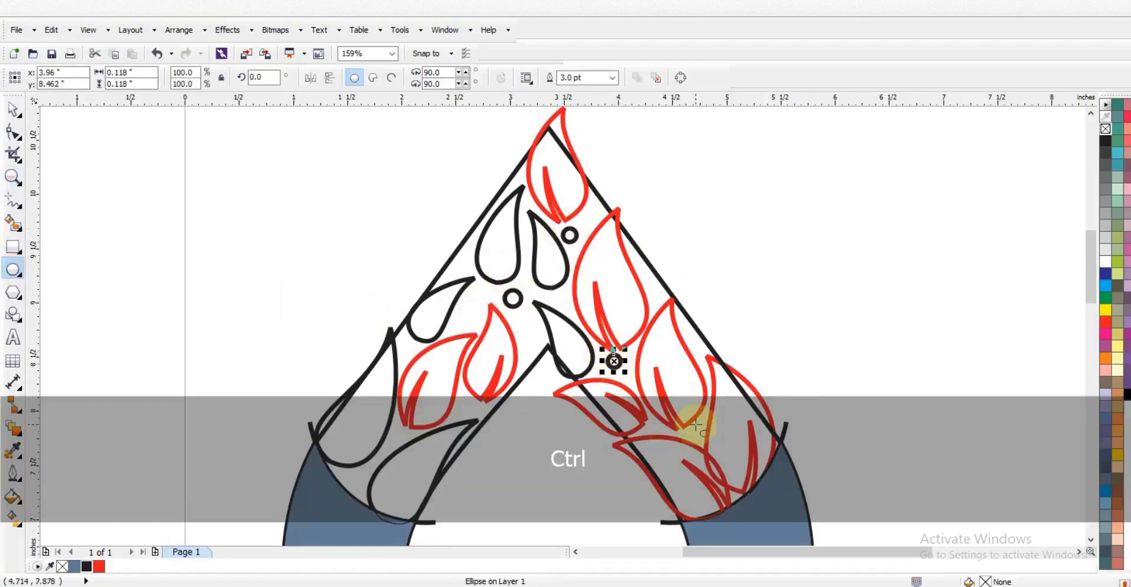
left_click_drag(691, 427, 699, 437)
left_click_drag(399, 340, 410, 349)
left_click_drag(465, 304, 477, 318)
Add six more tiny dot circles between the leaves, near the apex and at lower left
left_click_drag(472, 411, 461, 398)
left_click_drag(454, 255, 460, 263)
left_click_drag(589, 209, 594, 213)
left_click_drag(651, 285, 659, 293)
left_click_drag(556, 295, 560, 300)
left_click_drag(345, 471, 354, 486)
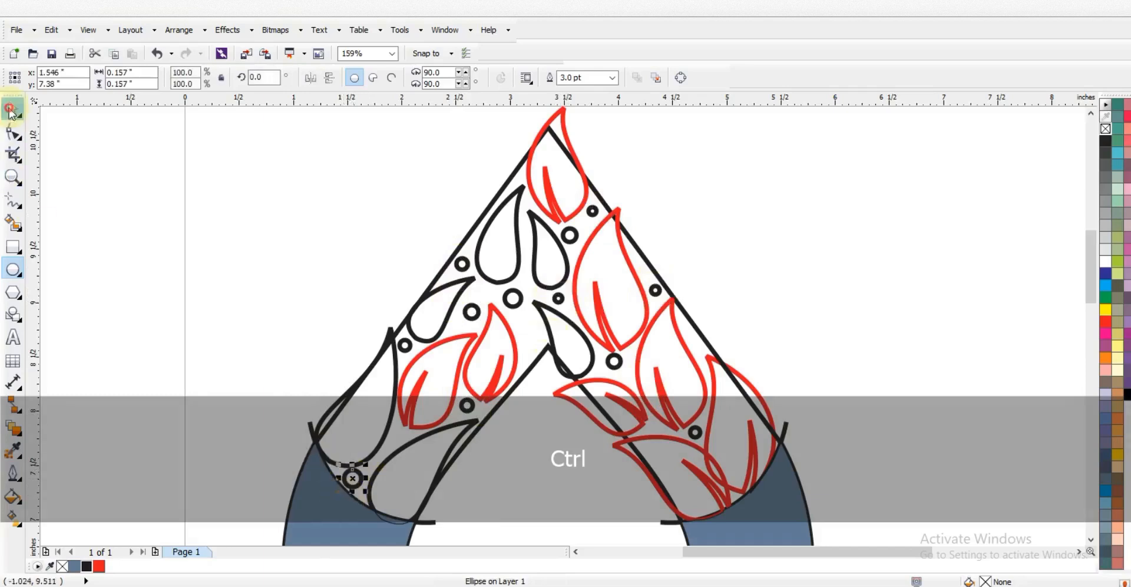
Enlarge the lower-left dot slightly and zoom back out
left_click(10, 110)
left_click_drag(331, 496, 351, 484)
left_click(349, 482)
left_click(469, 408)
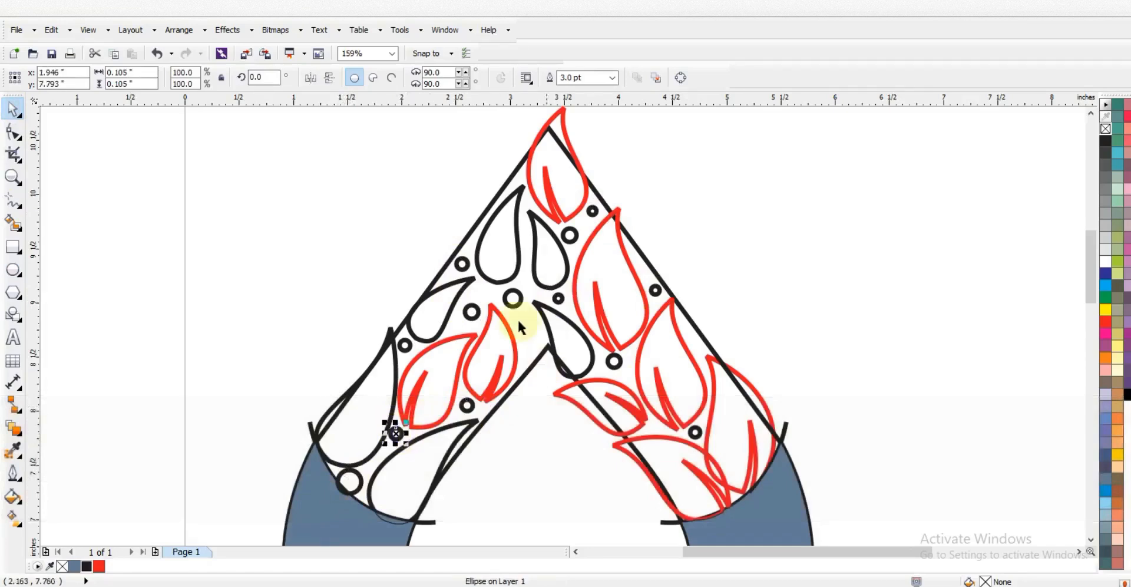
key("F3")
key("Escape")
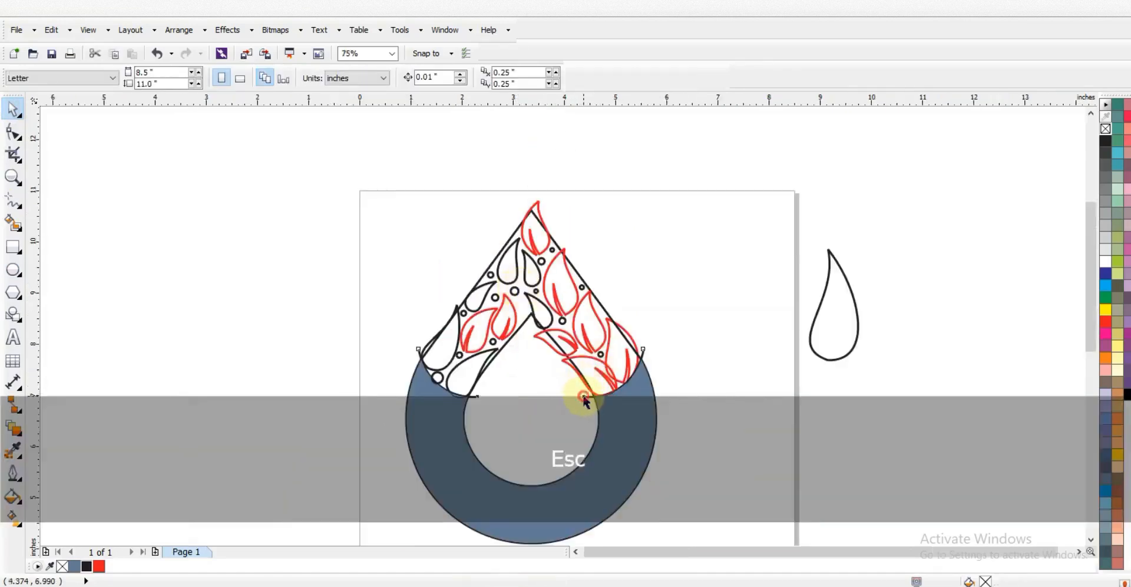
Delete the shape over the ring, move the drop outline aside, and combine the leaves and dots filled black
left_click(580, 394)
key("Delete")
left_click_drag(521, 334, 215, 324)
left_click_drag(338, 196, 527, 353)
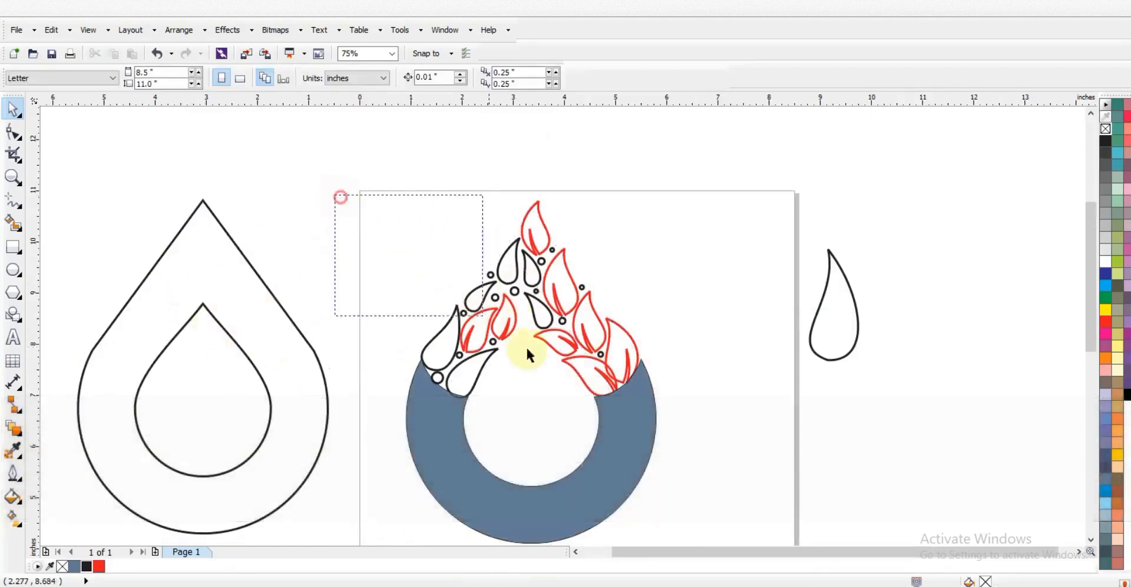
left_click_drag(682, 424, 682, 423)
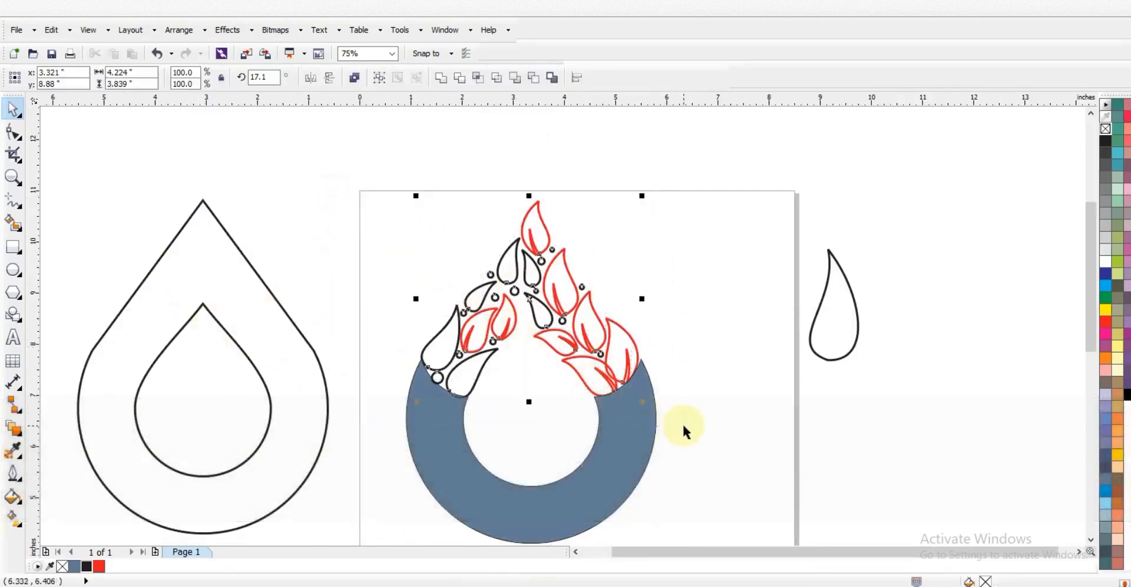
left_click(440, 78)
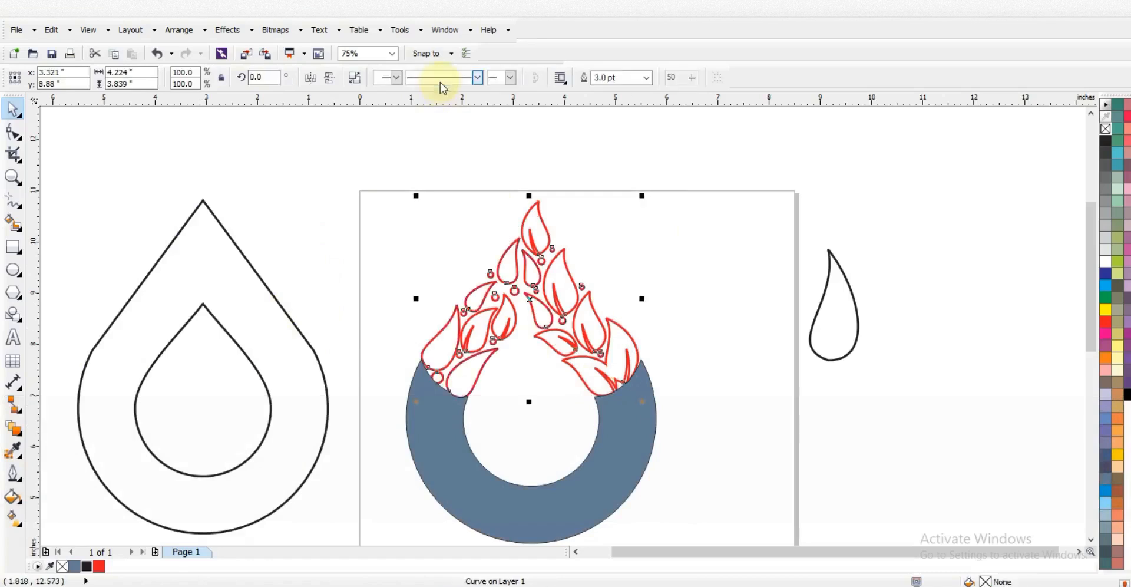
left_click(86, 565)
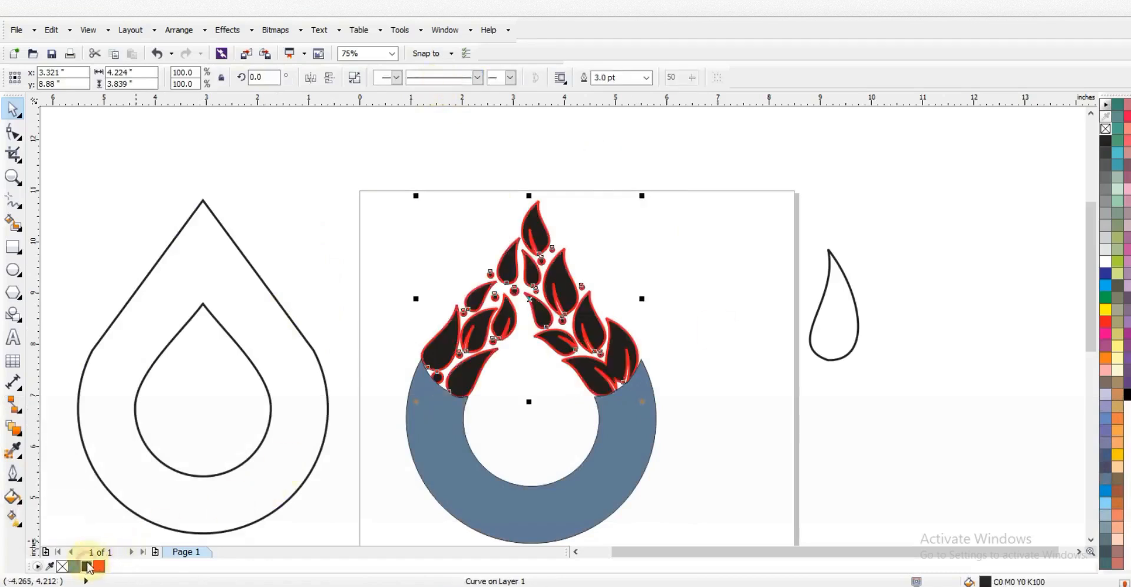
Remove the flame's outline and fill both the flame and the ring solid black
right_click(1105, 131)
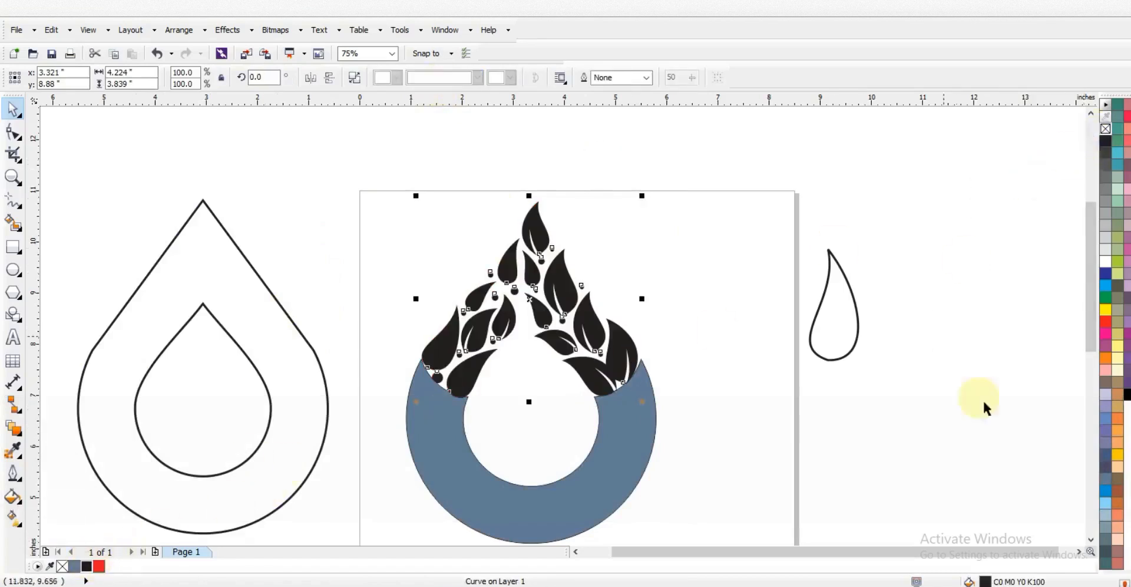
left_click(1126, 393)
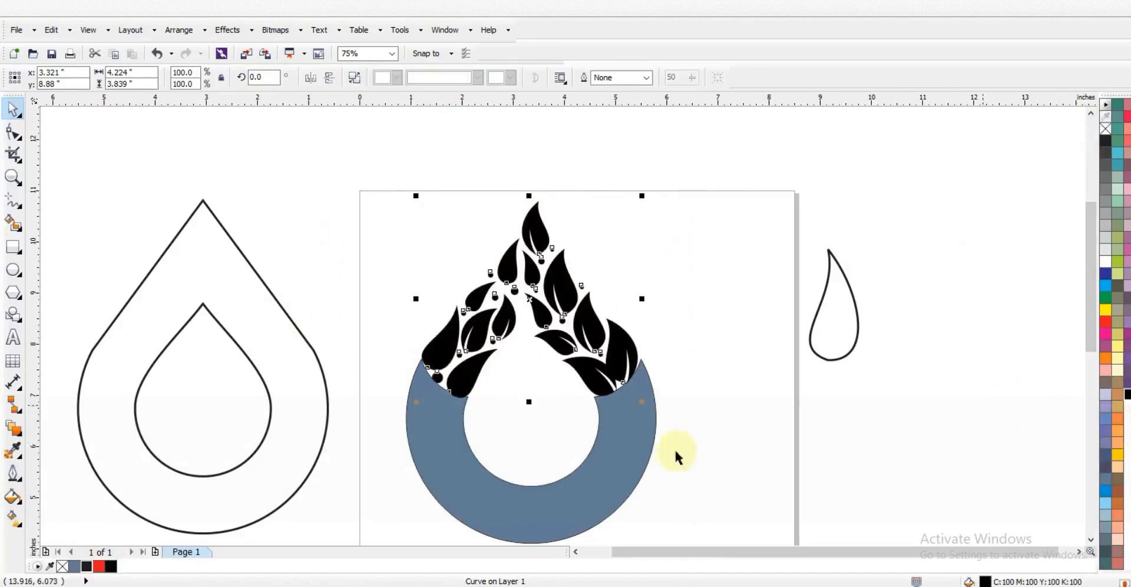
left_click(632, 453)
left_click(1127, 393)
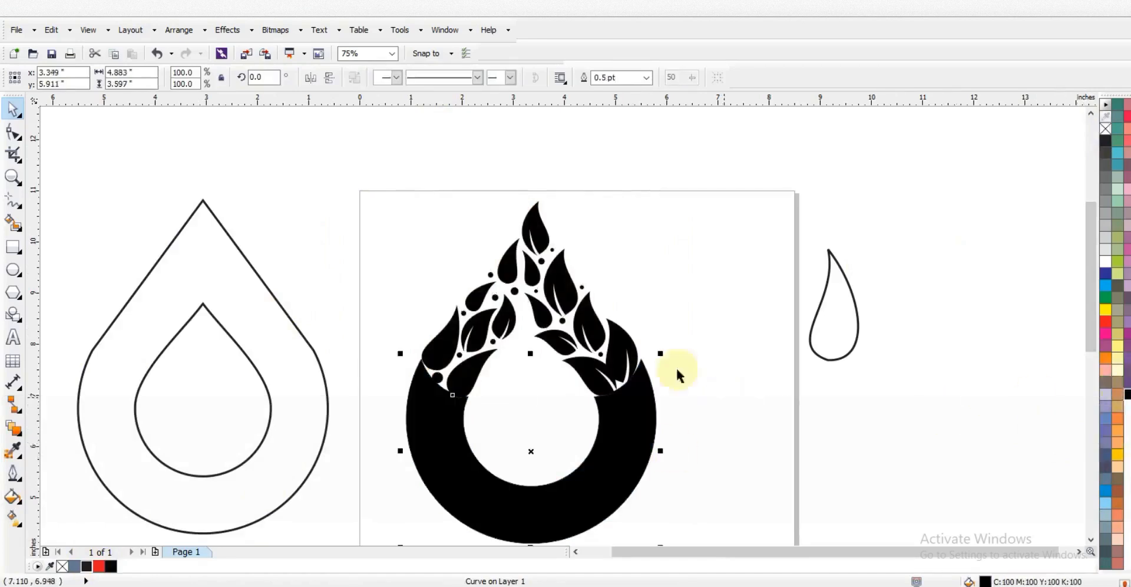
Try centre-aligning the ring and flame, then undo the alignment
left_click(596, 324, "shift")
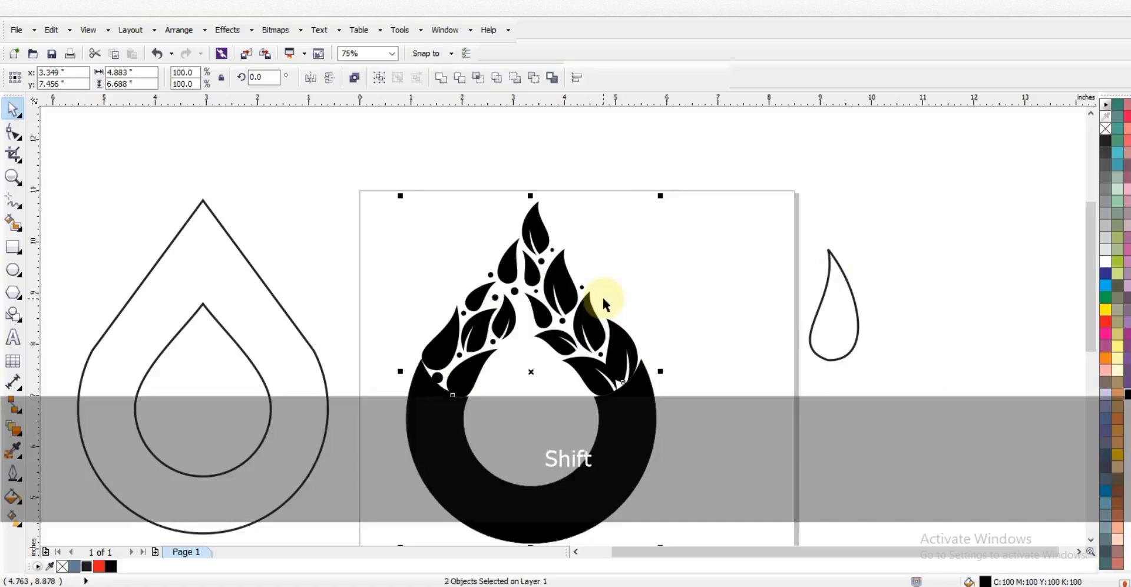
key("c")
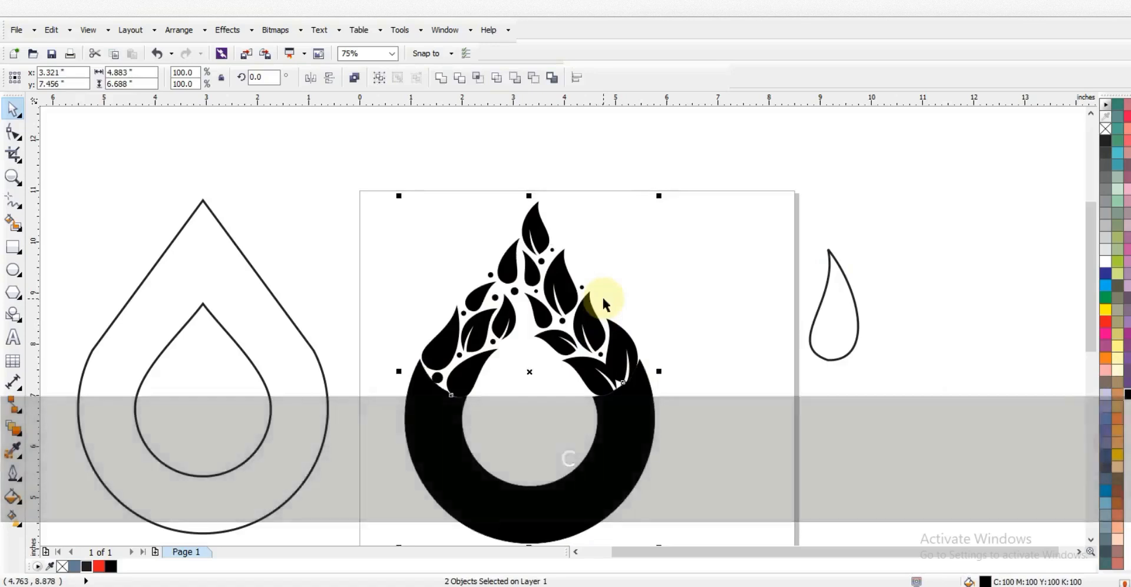
key("ctrl")
key("ctrl+z")
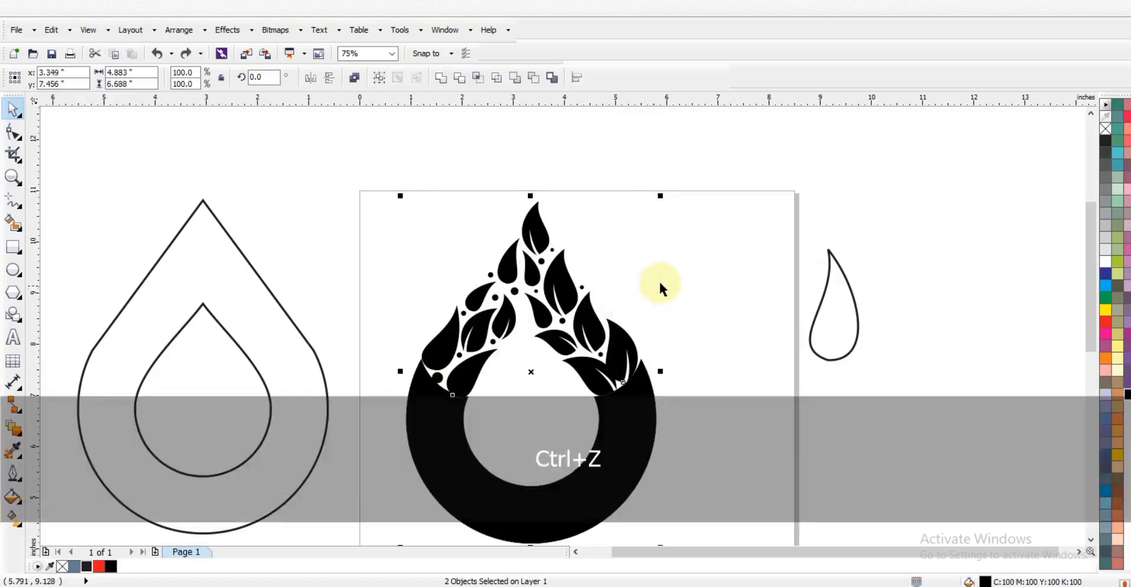
left_click(666, 283)
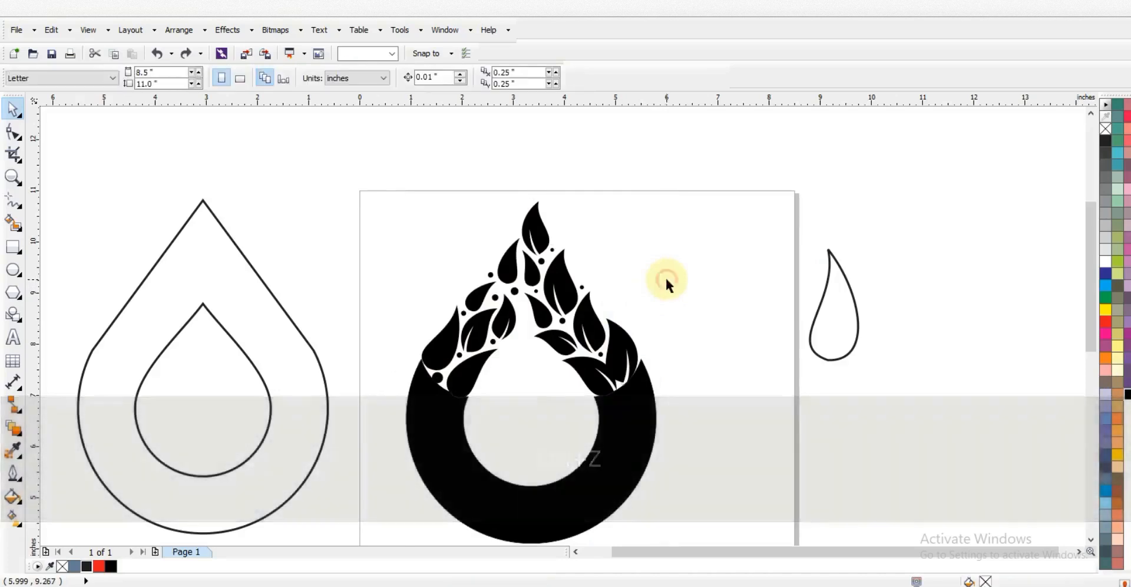
Weld the ring and leaves into a single shape
left_click(637, 411)
left_click(616, 325, "shift")
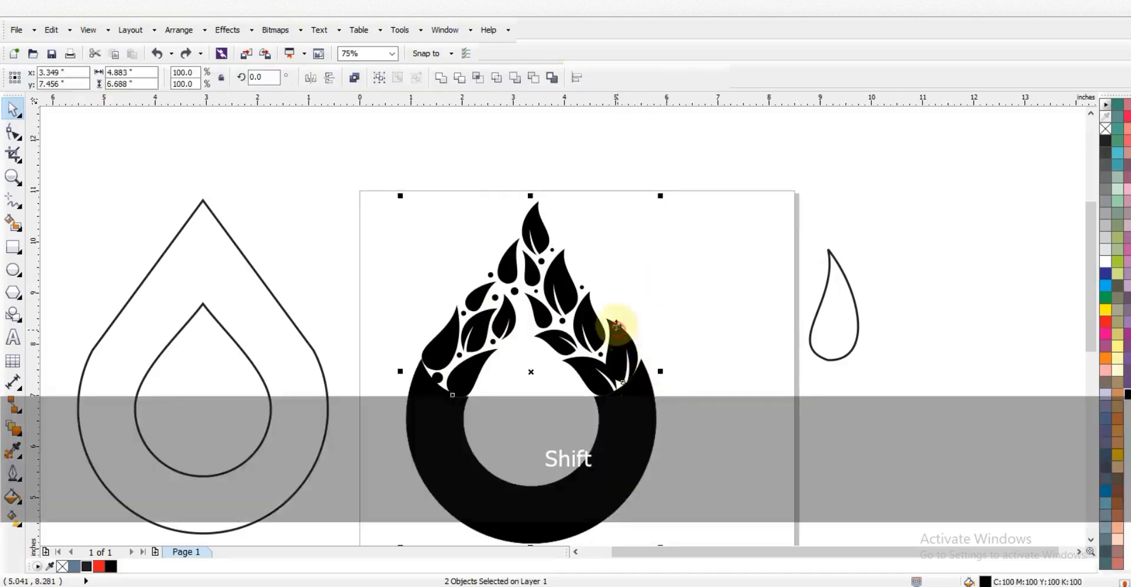
left_click(443, 77)
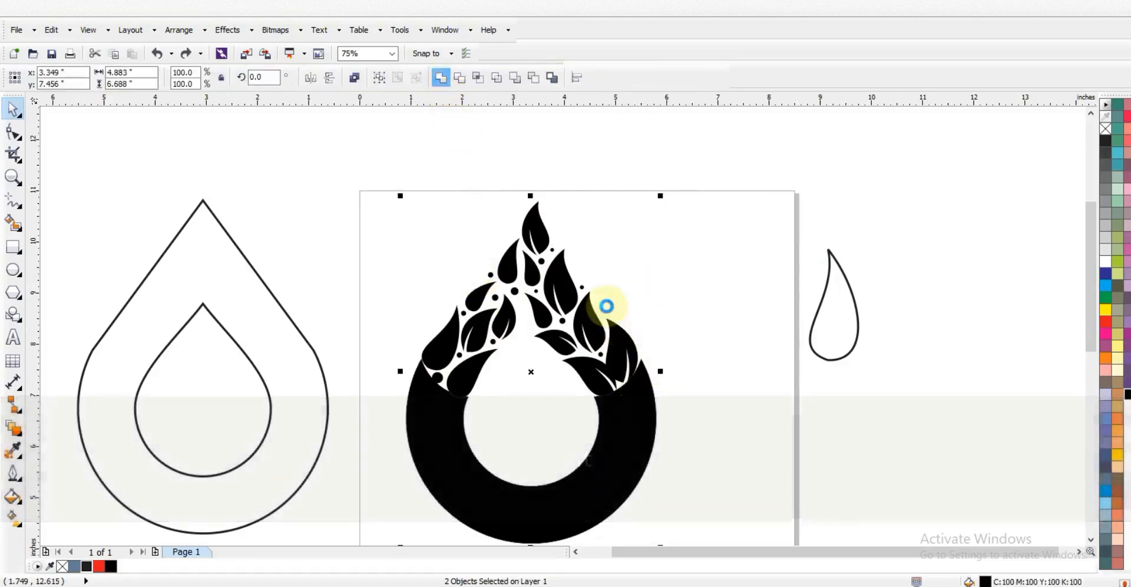
Delete the leftover teardrop outlines
left_click(758, 253)
left_click_drag(727, 184, 866, 416)
key("Delete")
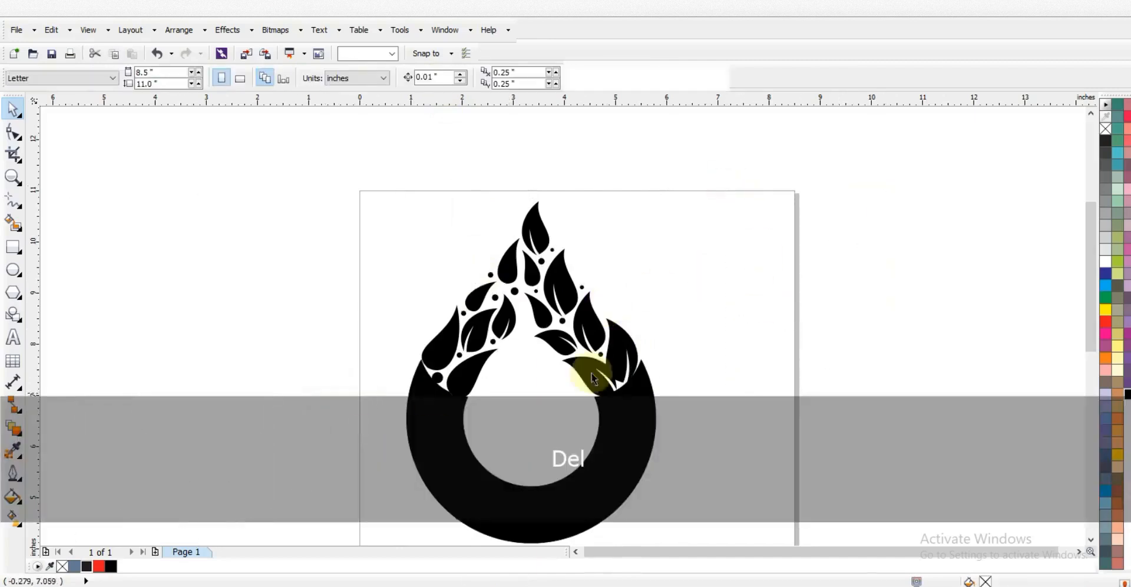
Scale the welded logo down to 88.2% about its centre
key("F3")
key("Escape")
left_click_drag(635, 391, 660, 408)
left_click_drag(687, 271, 681, 278)
left_click(643, 420)
key("shift+F2")
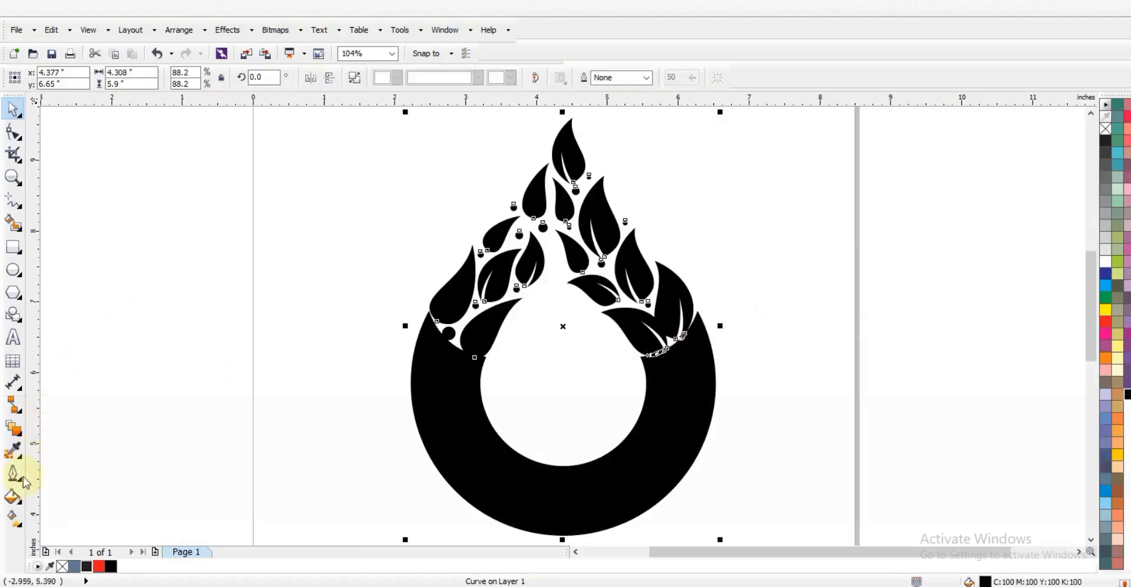
left_click(20, 506)
left_click(65, 359)
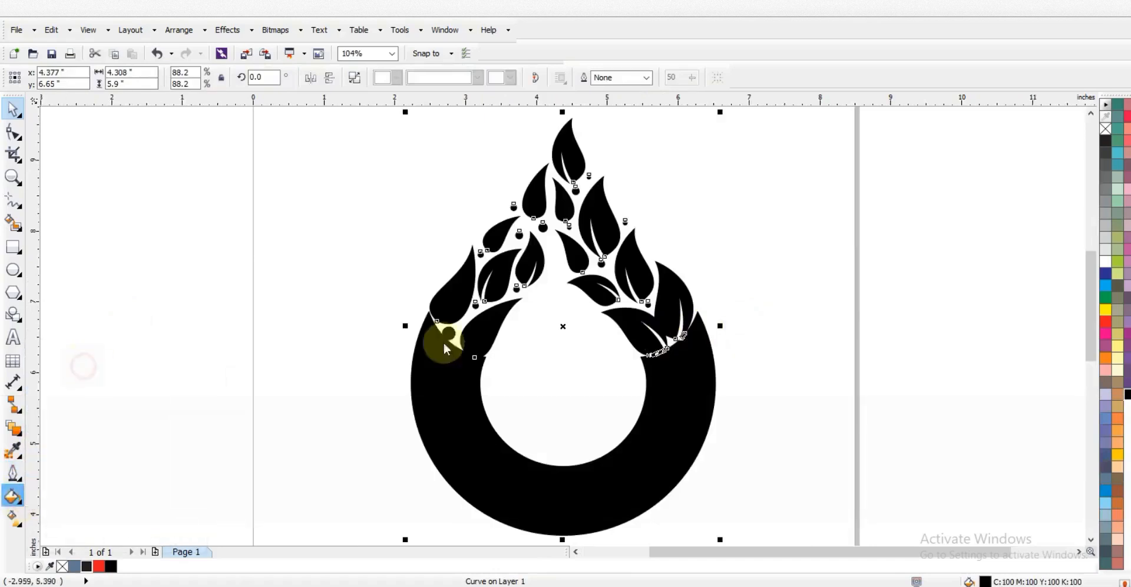
left_click(701, 201)
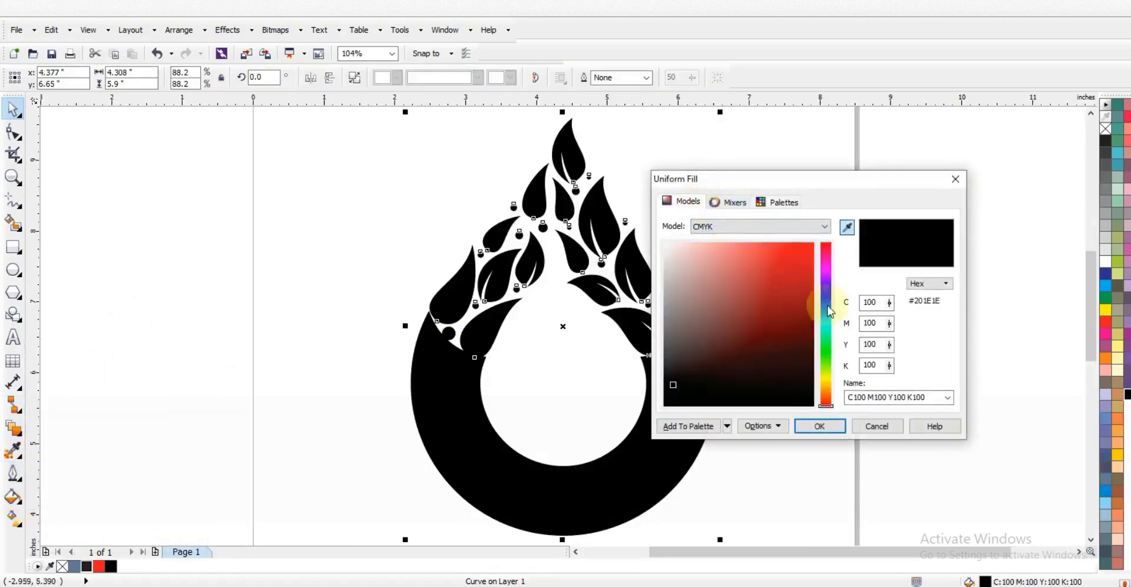
left_click_drag(827, 306, 828, 299)
left_click(799, 314)
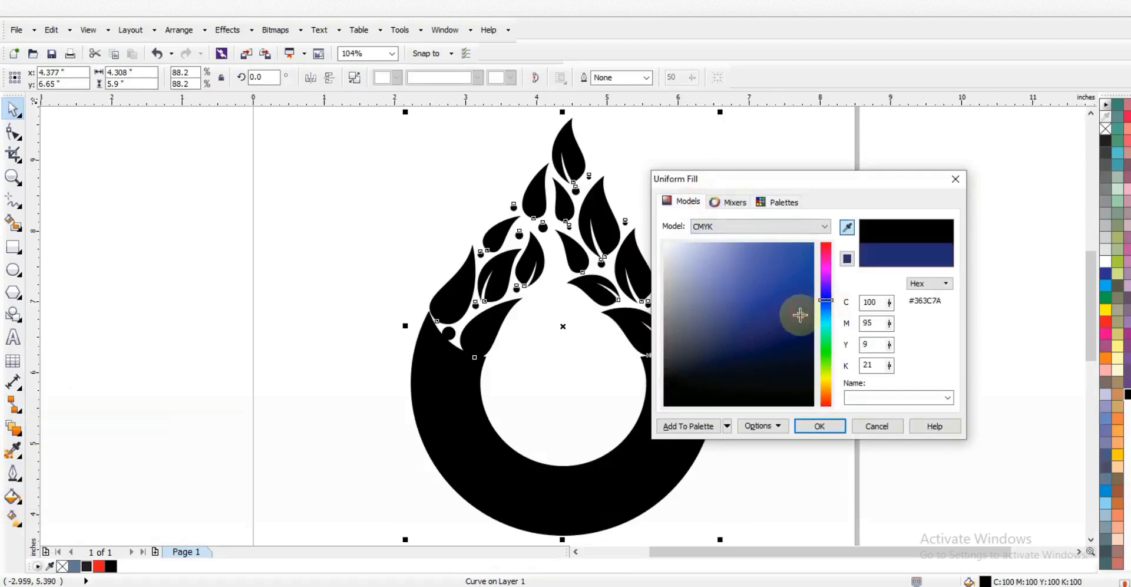
left_click(826, 308)
left_click_drag(827, 308, 828, 314)
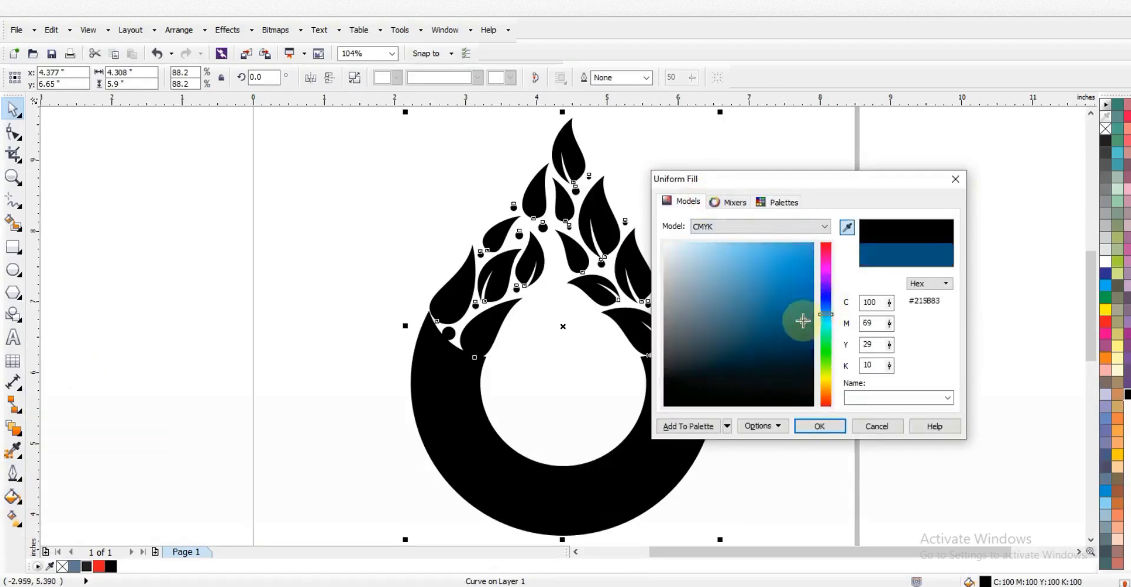
left_click(826, 425)
key("z")
key("ctrl+z")
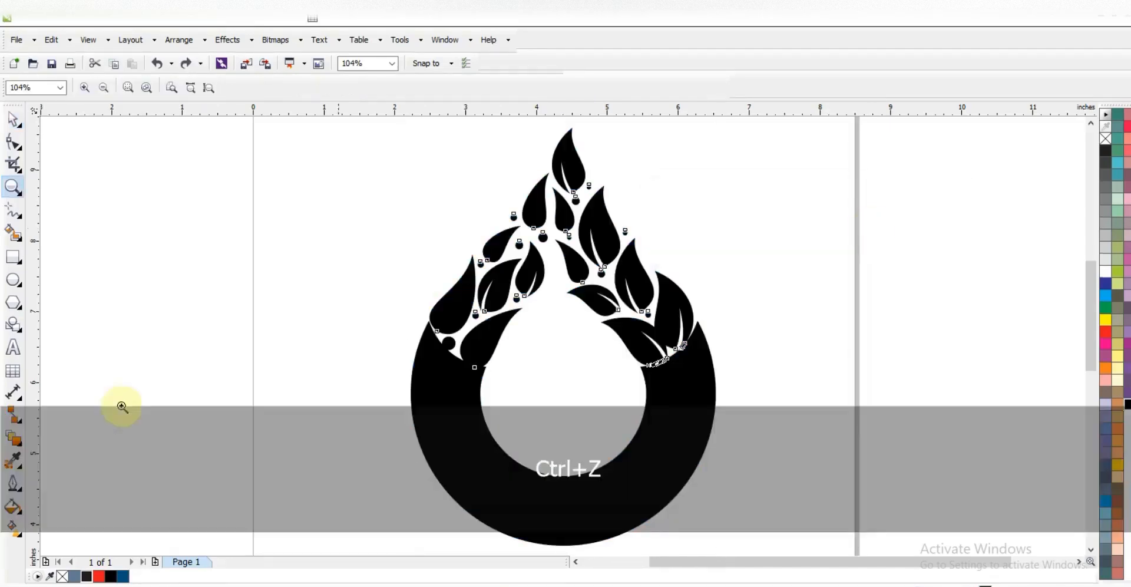
left_click(21, 487)
left_click(70, 371)
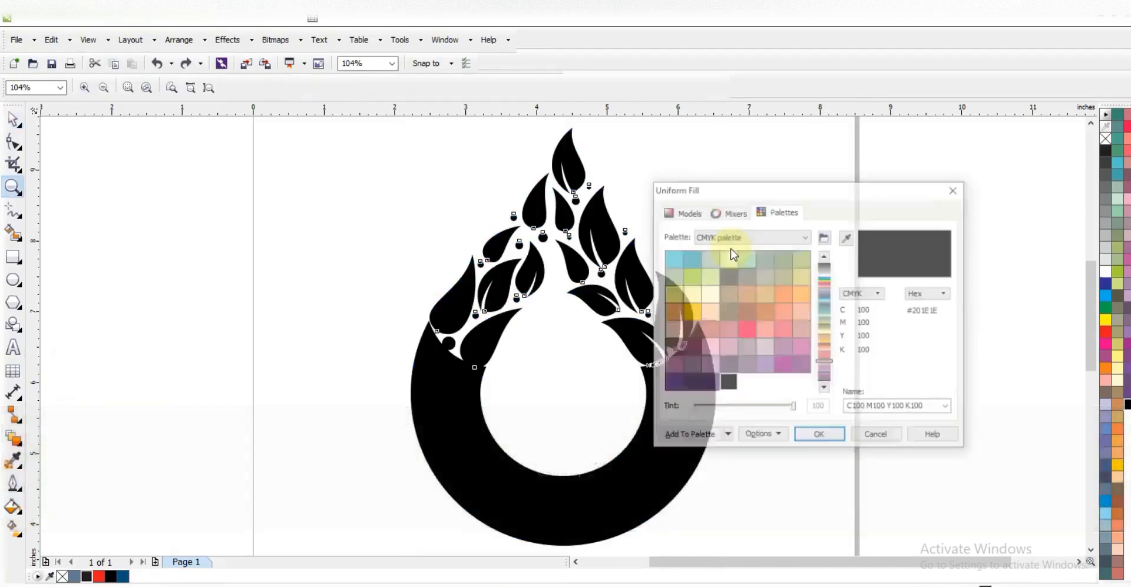
left_click(686, 212)
left_click(829, 354)
left_click(798, 268)
left_click(819, 436)
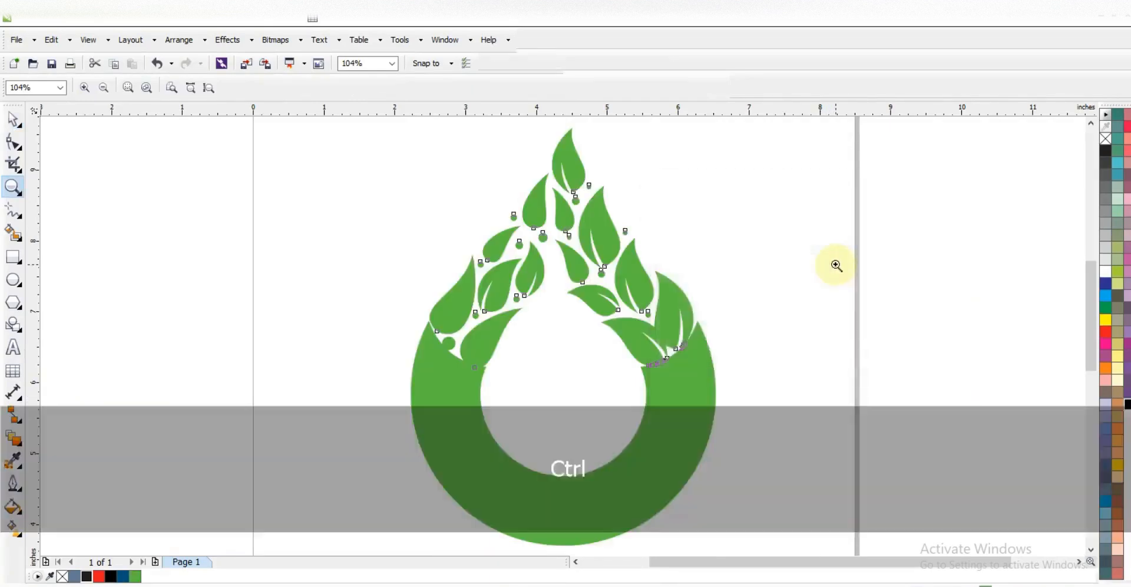
key("ctrl+z")
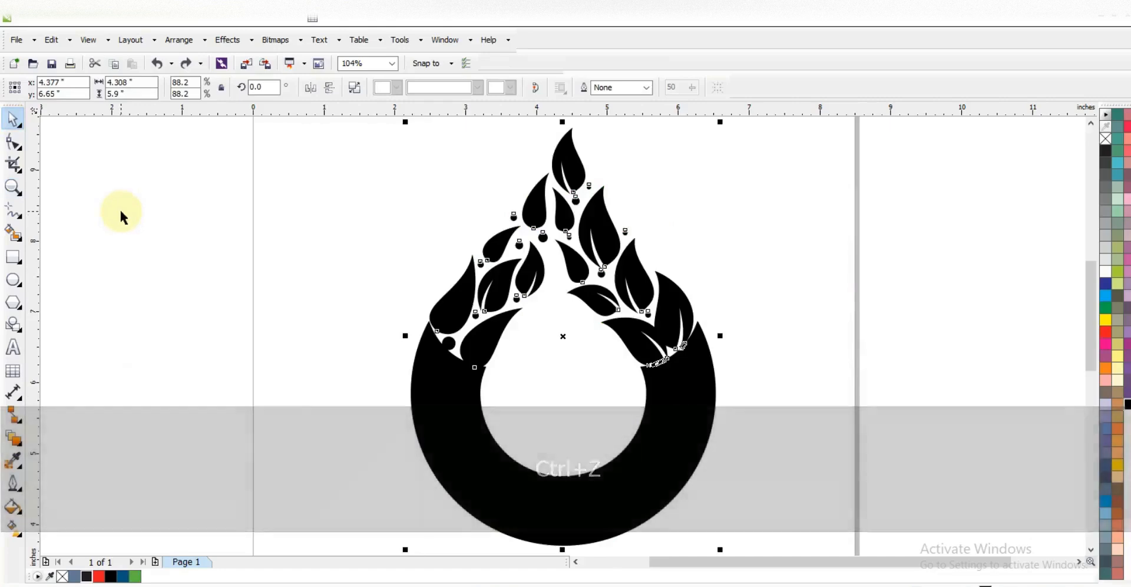
Give the logo a linear gradient from dark blue at bottom-left to green at the top-right leaves
left_click(123, 576)
key("g")
left_click_drag(450, 470, 542, 335)
left_click_drag(135, 576, 544, 337)
left_click_drag(544, 337, 578, 279)
left_click_drag(450, 469, 411, 493)
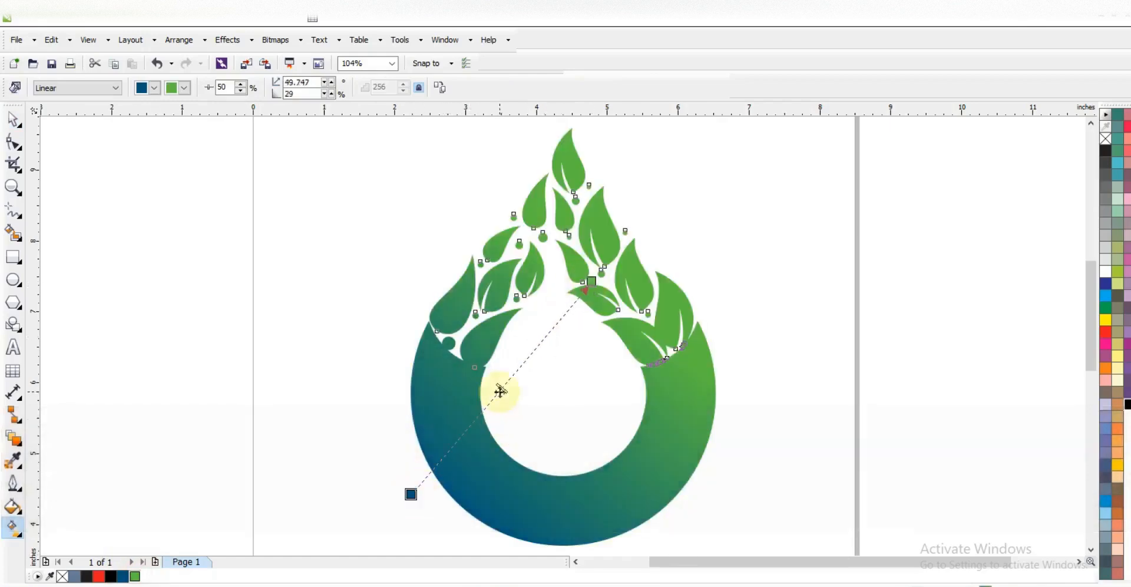
left_click_drag(511, 381, 512, 380)
Set the gradient's start colour to a slightly darkened cyan-blue
left_click_drag(1106, 296, 431, 473)
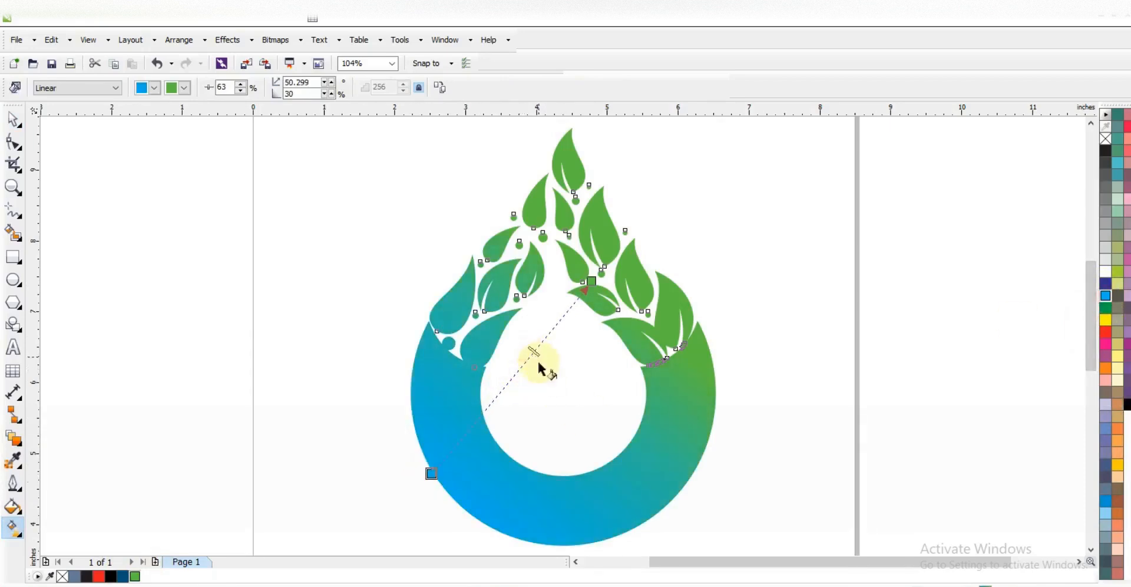
left_click(142, 88)
left_click(171, 197)
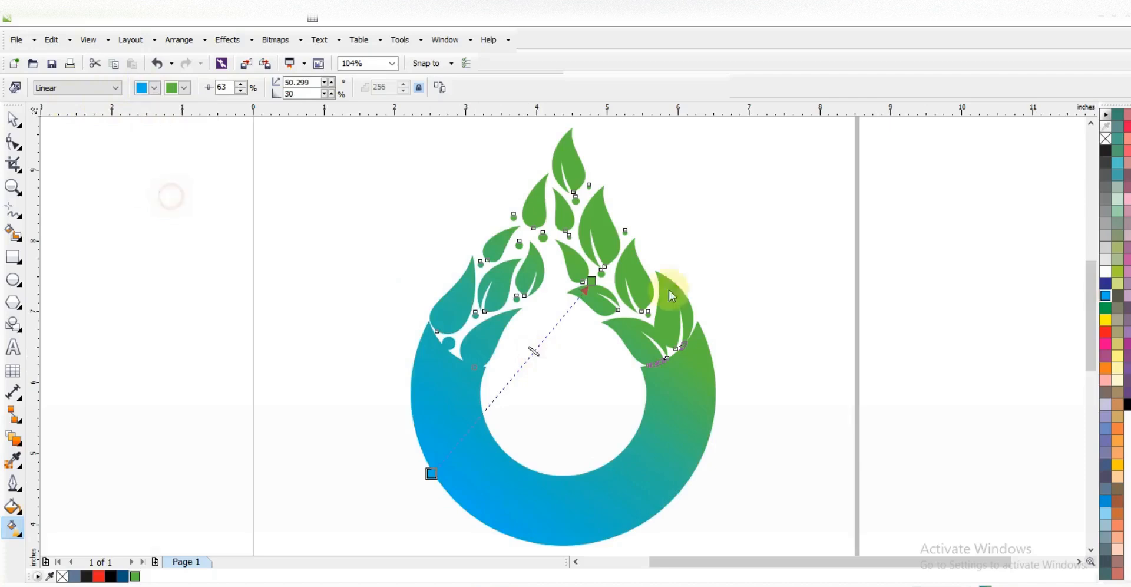
left_click(686, 212)
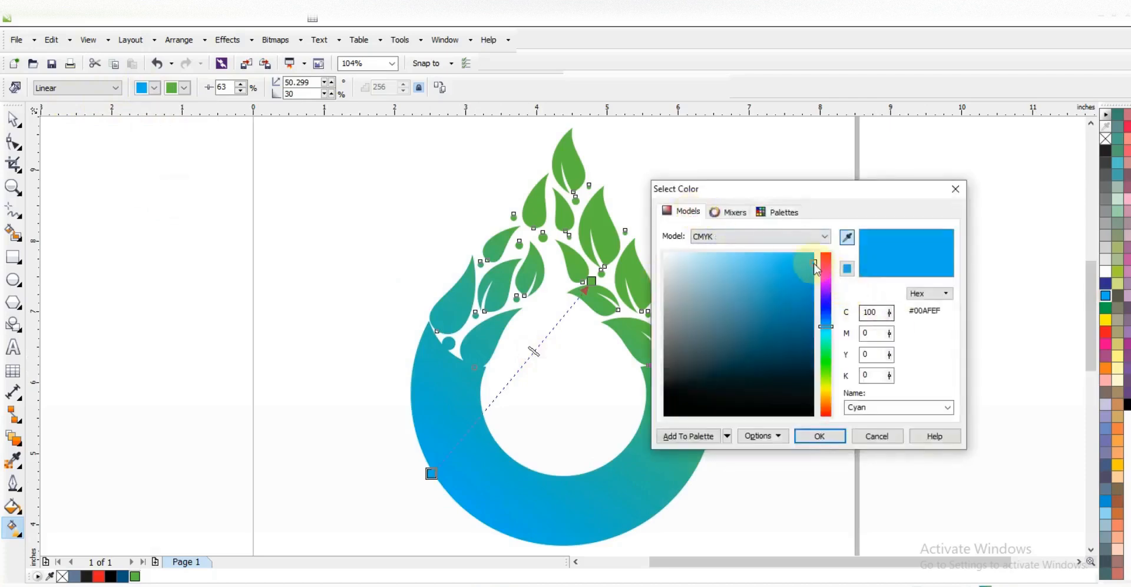
left_click_drag(811, 260, 809, 275)
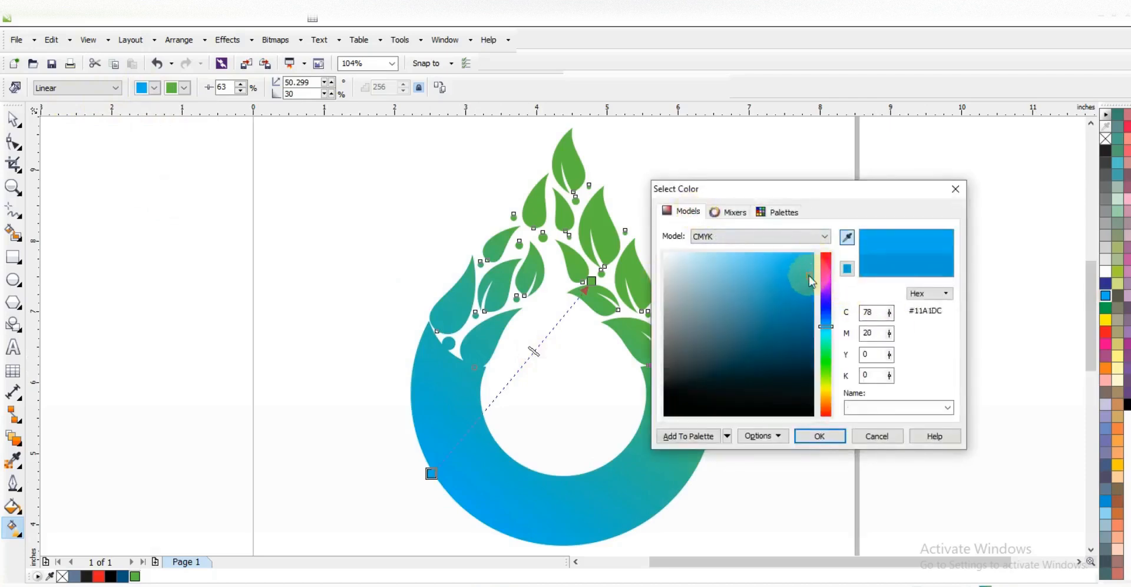
left_click_drag(829, 326, 829, 323)
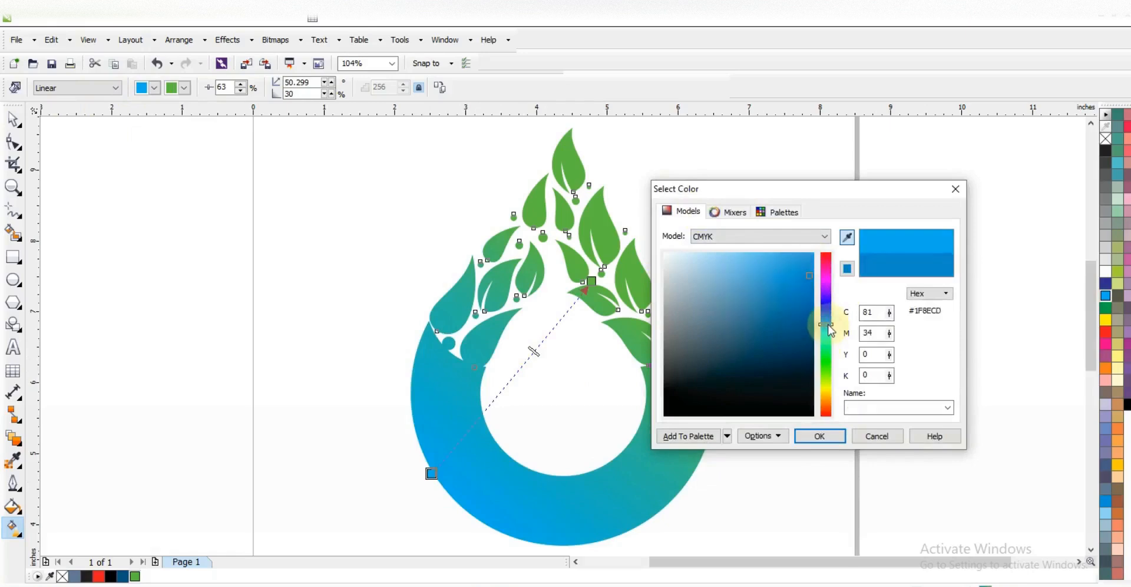
left_click(819, 436)
Move the gradient start further down-left and shift the midpoint toward the leaves
left_click(430, 473)
left_click_drag(430, 473, 422, 486)
left_click_drag(530, 356, 545, 344)
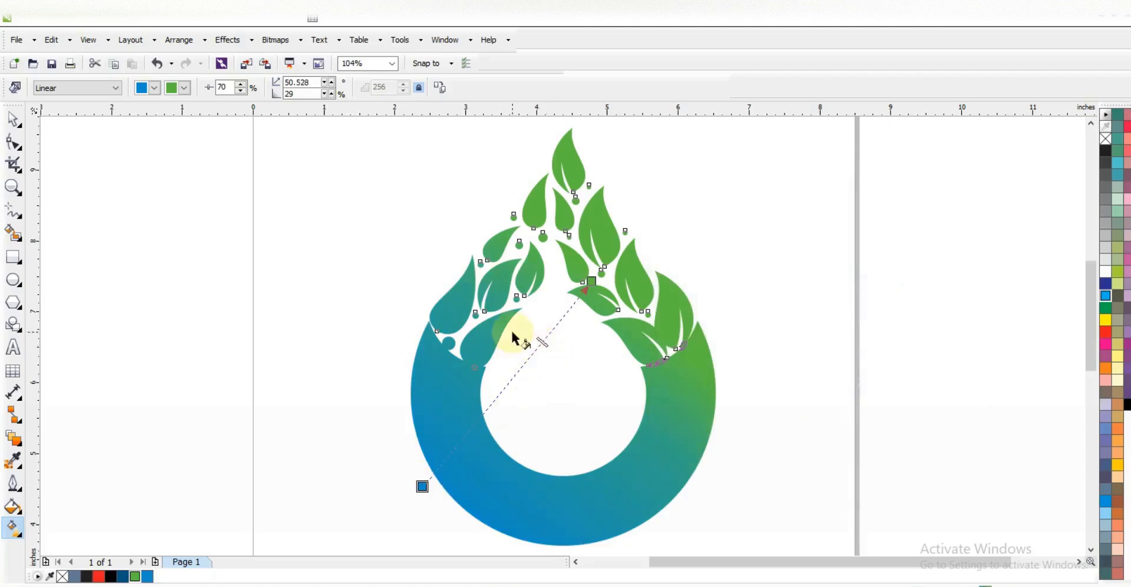
left_click(13, 118)
left_click(282, 243)
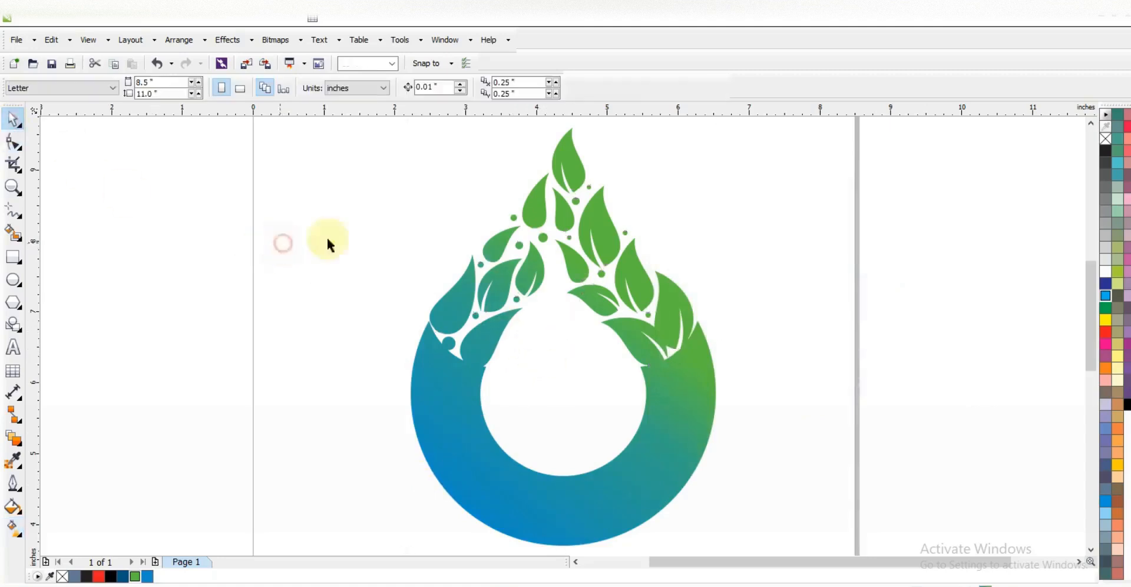
Zoom in on the gradient logo and view it in full-screen preview with F9
key("F3")
key("Escape")
left_click(13, 187)
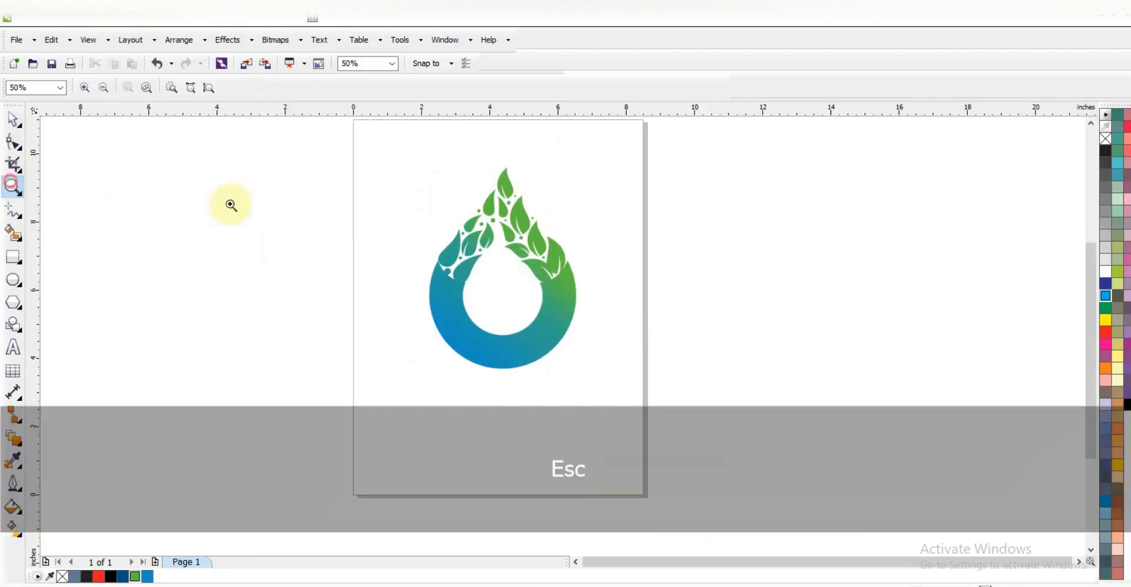
left_click_drag(319, 146, 667, 411)
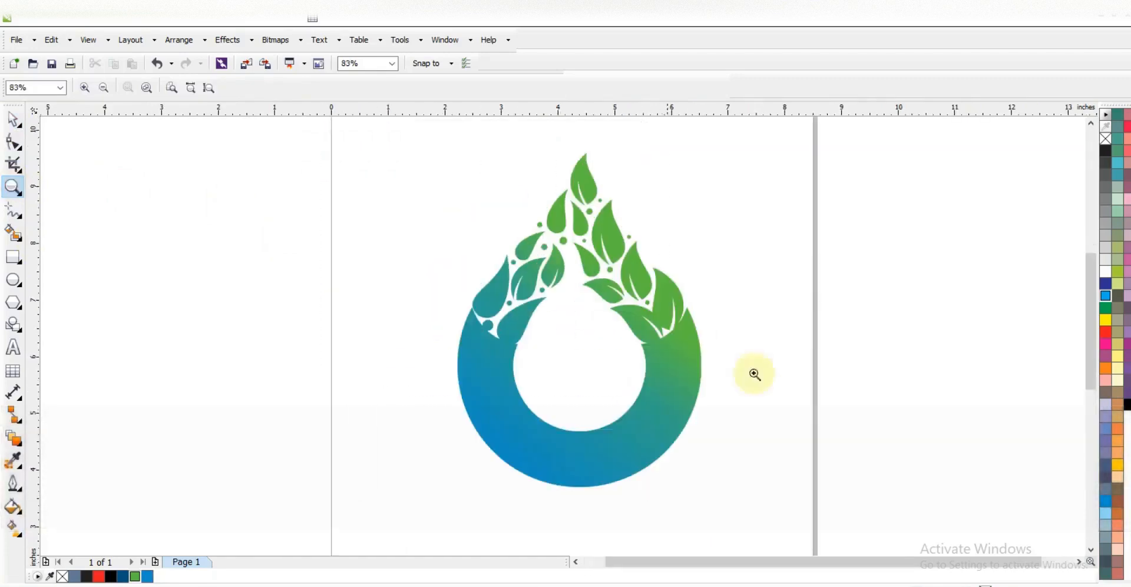
key("F9")
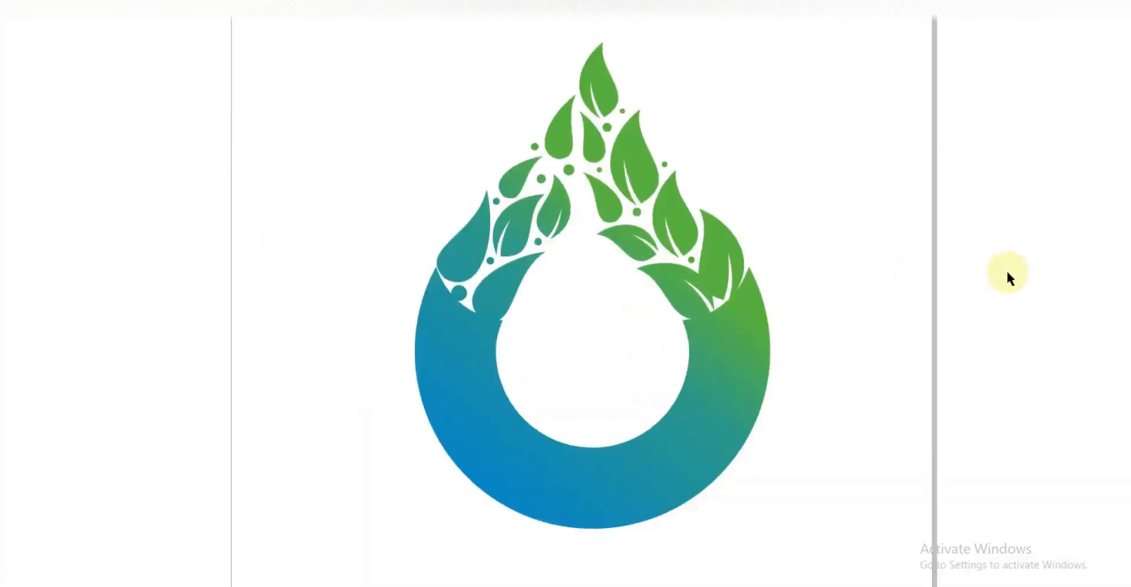